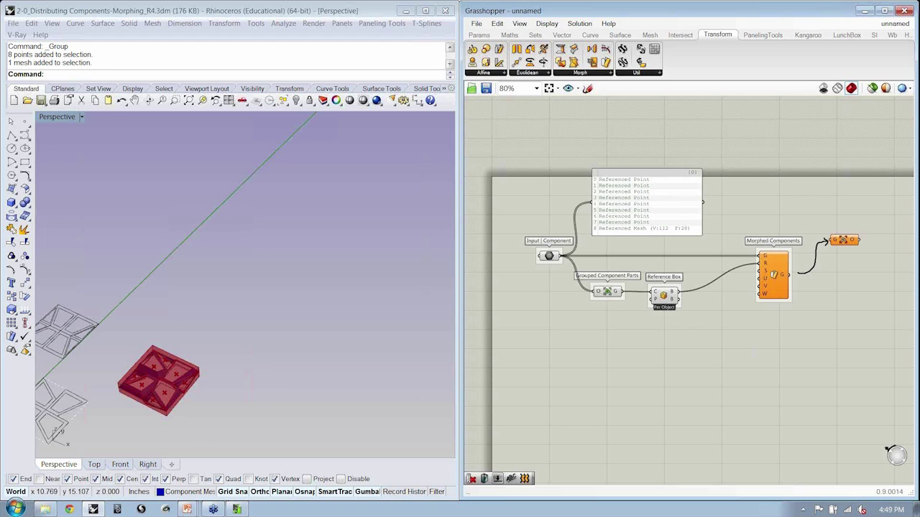
# - Place a point object at the centre of one quadrilateral face outline on the red component
pyautogui.scroll(5, 298, 343)
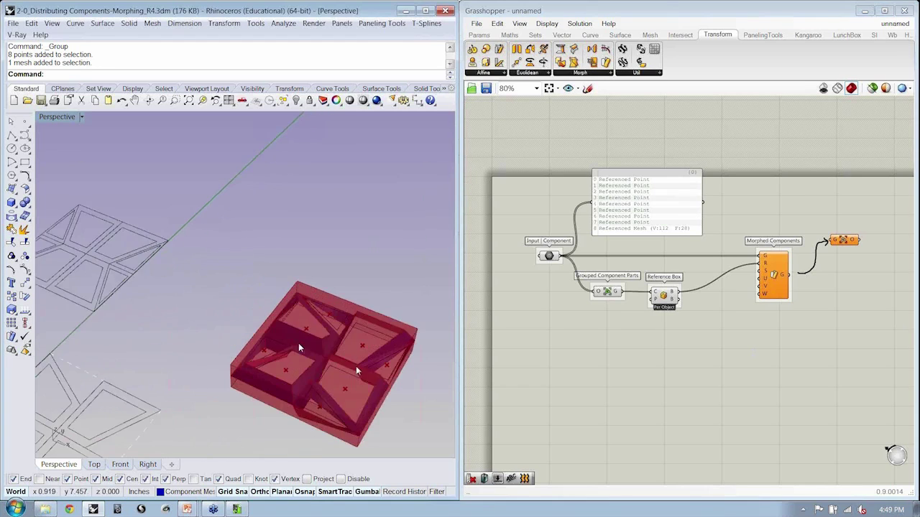
pyautogui.moveTo(333, 306); pyautogui.dragTo(327, 327, button='right')
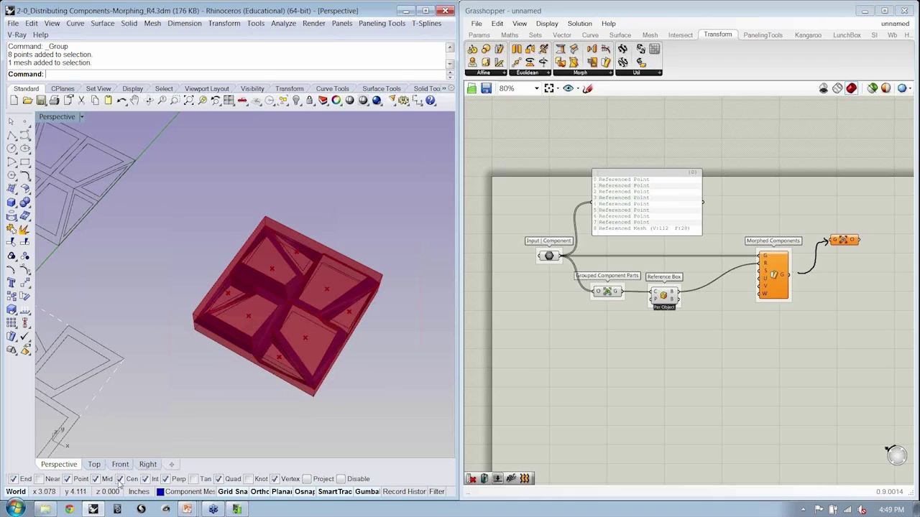
pyautogui.click(25, 122)
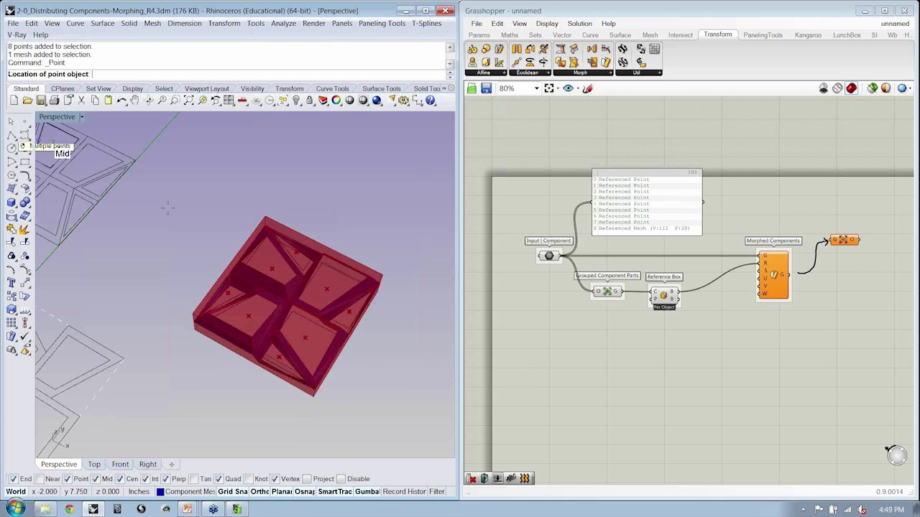
pyautogui.scroll(2, 330, 334)
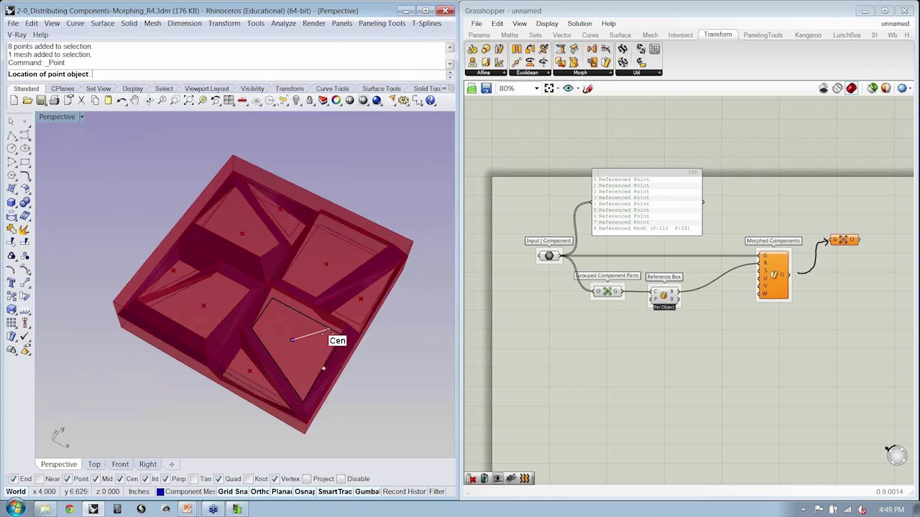
pyautogui.click(323, 369)
pyautogui.scroll(-5, 324, 359)
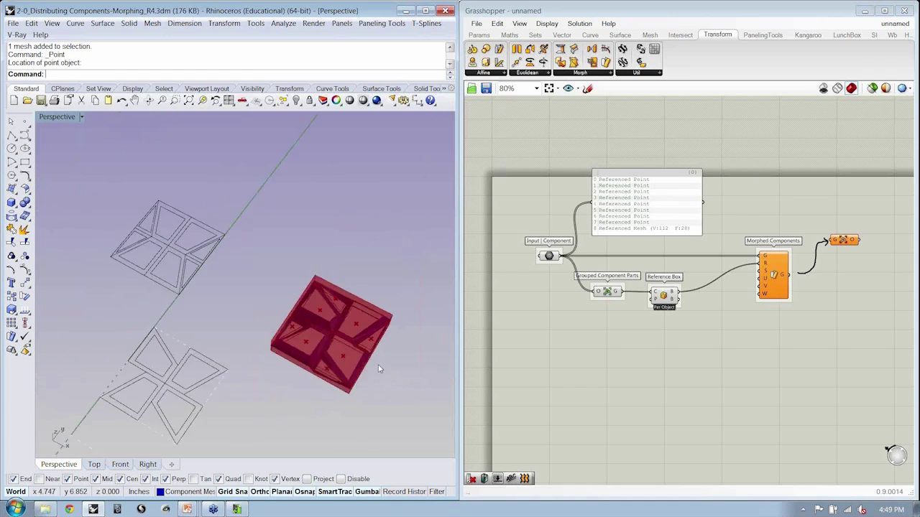
# - Draw a single straight line on the ground plane in the empty area beside the component
pyautogui.moveTo(323, 358); pyautogui.dragTo(252, 376, button='right')
pyautogui.scroll(-5, 307, 361)
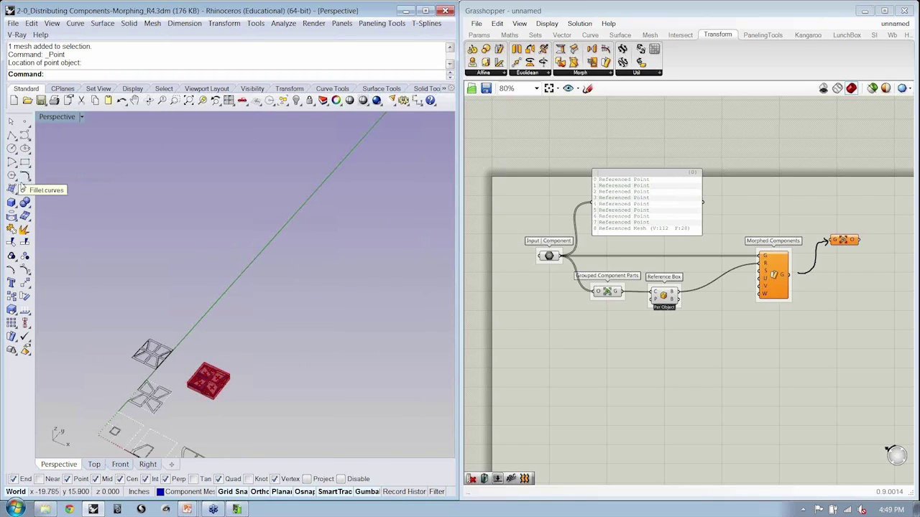
pyautogui.click(13, 141)
pyautogui.click(30, 138)
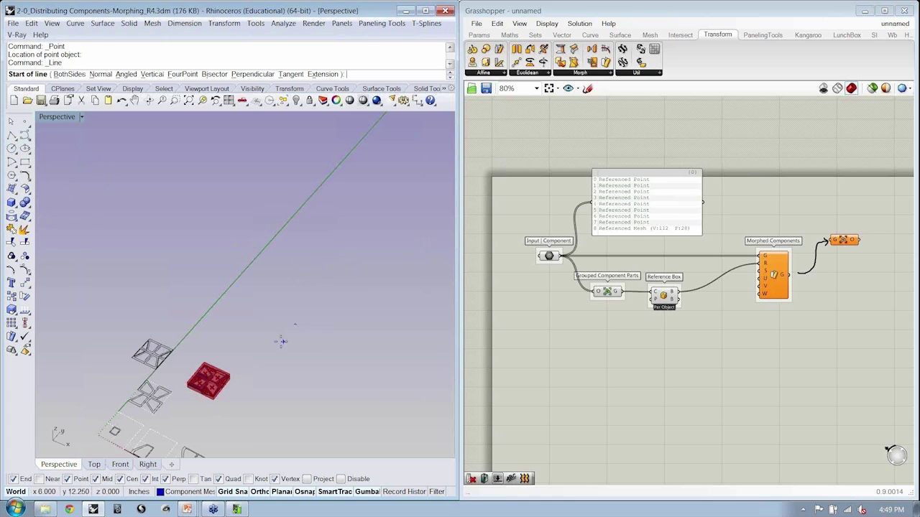
pyautogui.click(283, 394)
pyautogui.click(384, 273)
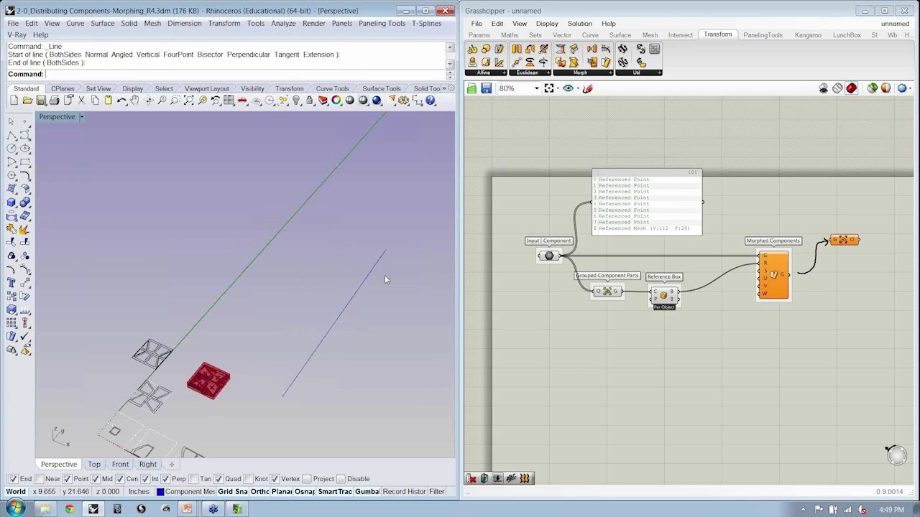
# - Rebuild the line with a point count of 7 and degree 3, deleting the input
pyautogui.moveTo(384, 275); pyautogui.dragTo(286, 254, button='right')
pyautogui.click(285, 253)
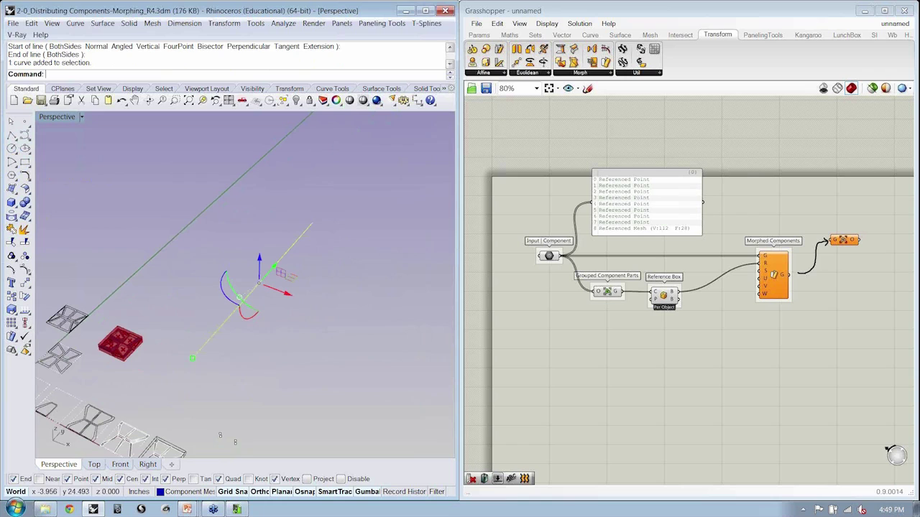
pyautogui.click(32, 23)
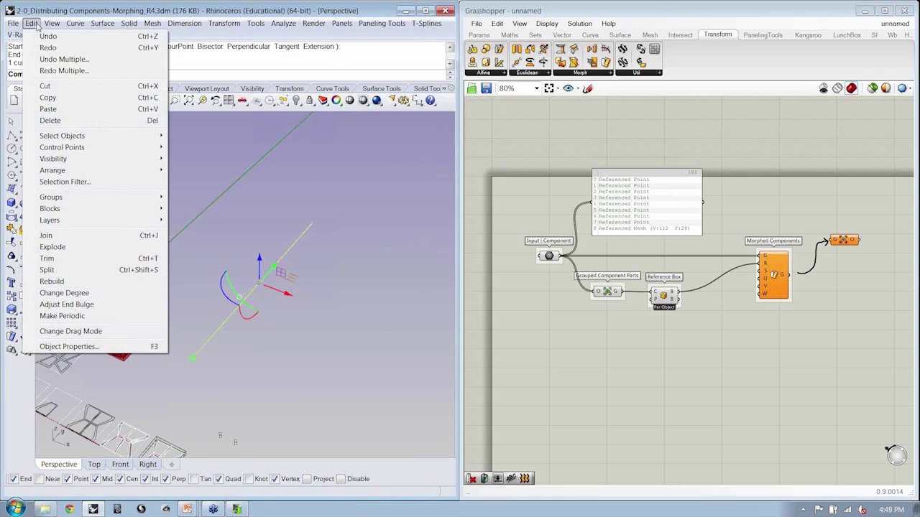
pyautogui.click(64, 282)
pyautogui.moveTo(252, 222); pyautogui.dragTo(239, 219)
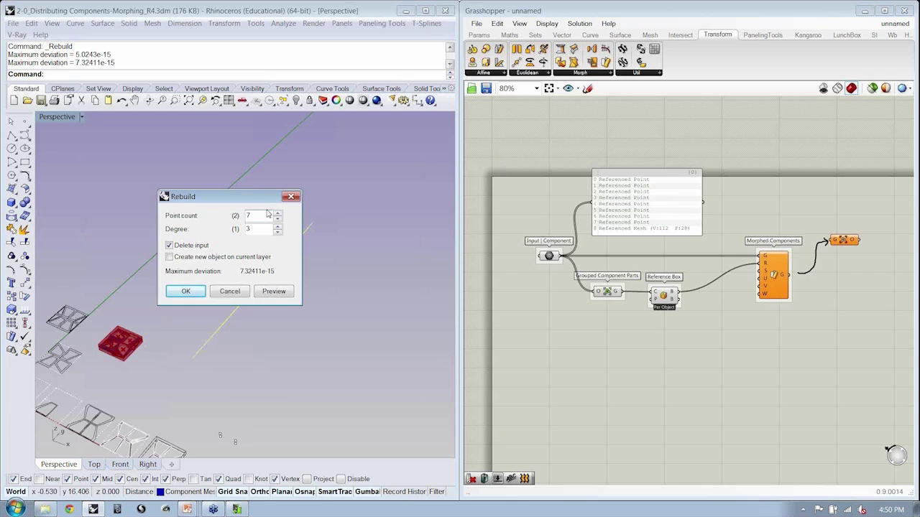
pyautogui.click(186, 291)
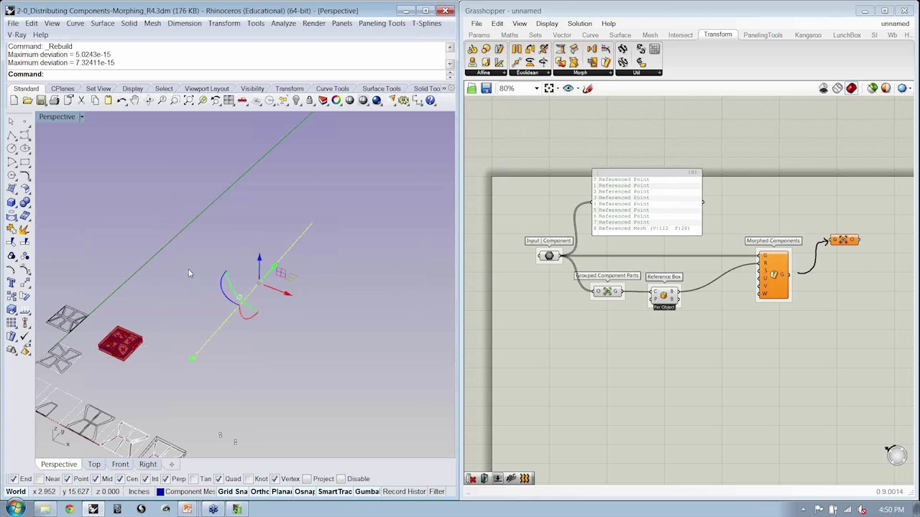
# - Show the line's control points, raise the middle one about 4 inches and shift it about 2.5 inches in negative X
pyautogui.click(25, 273)
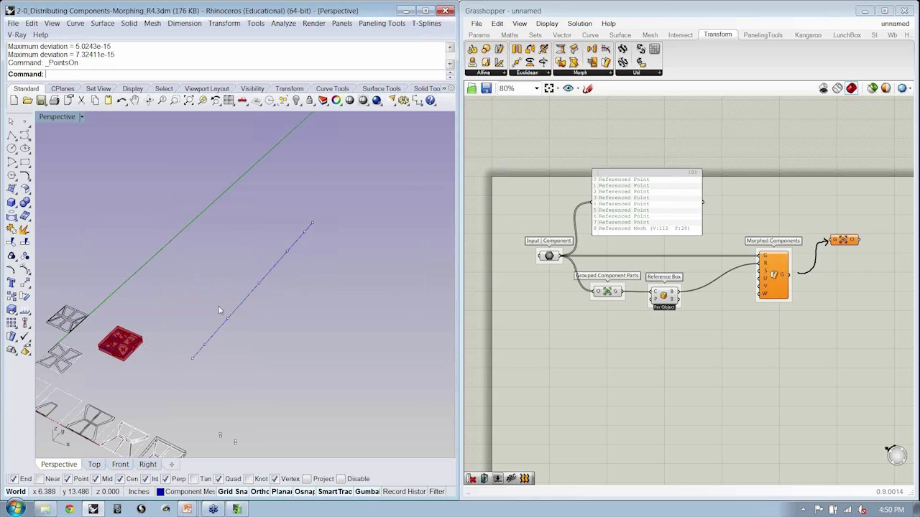
pyautogui.click(259, 283)
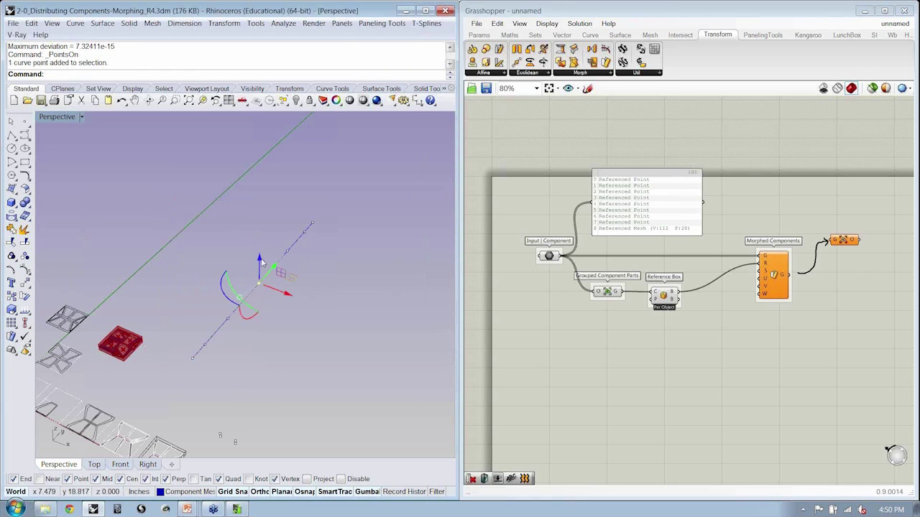
pyautogui.moveTo(260, 258); pyautogui.dragTo(260, 209)
pyautogui.moveTo(287, 246); pyautogui.dragTo(256, 236)
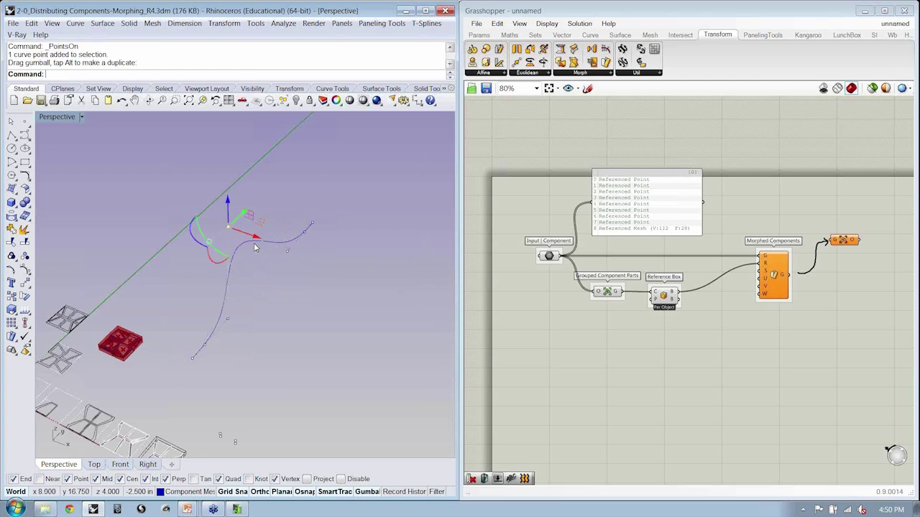
pyautogui.click(254, 290)
pyautogui.moveTo(253, 290)
pyautogui.mouseDown(button='right')
pyautogui.moveTo(326, 240)
pyautogui.moveTo(252, 233)
pyautogui.moveTo(249, 289)
pyautogui.mouseUp(button='right')
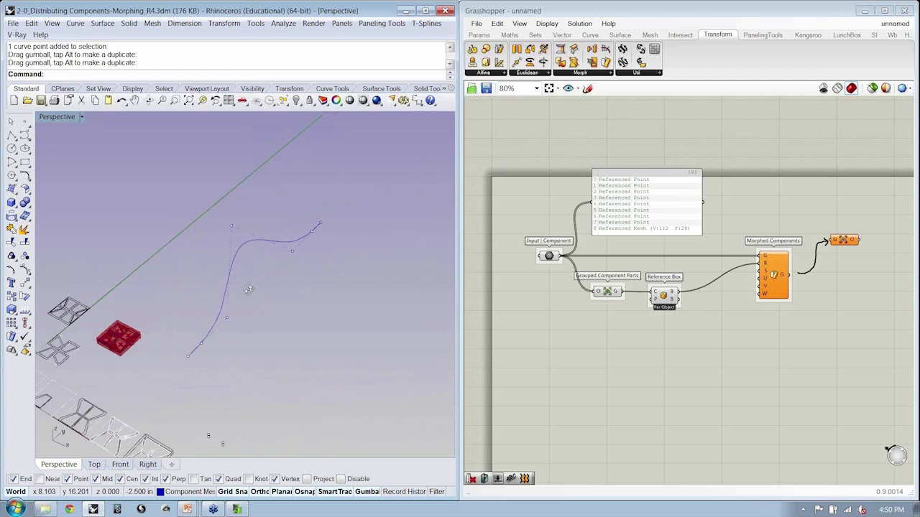
# - Undo the moves of the line's middle control point
pyautogui.hotkey('ctrl', 'z')
pyautogui.hotkey('ctrl', 'z')
pyautogui.hotkey('ctrl', 'z')
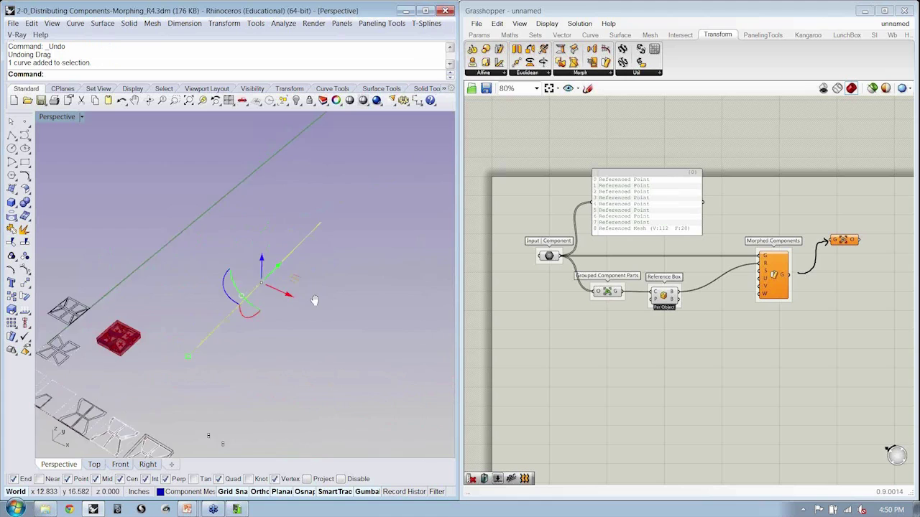
# - Copy the rebuilt line about 5.75 inches in the X direction to make a second parallel line
pyautogui.keyDown('shift'); pyautogui.moveTo(314, 300); pyautogui.dragTo(304, 245, button='right'); pyautogui.keyUp('shift')
pyautogui.click(12, 296)
pyautogui.click(203, 329)
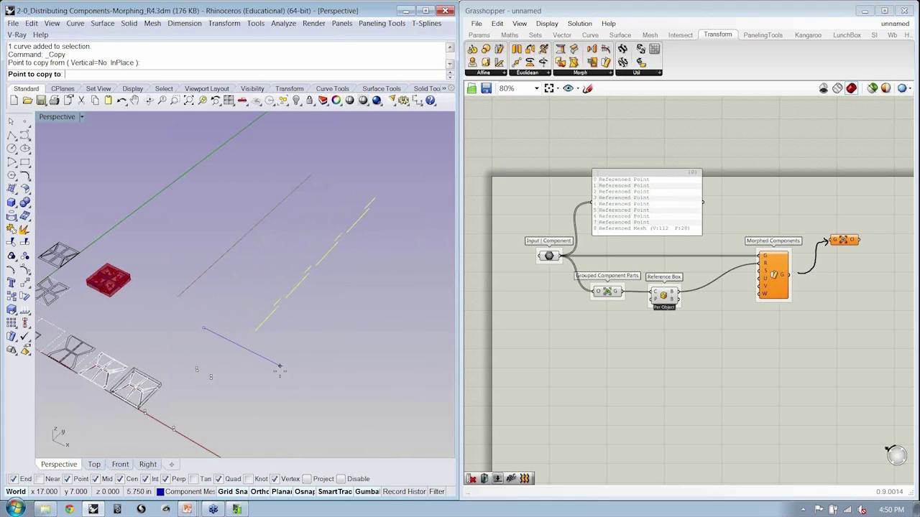
pyautogui.click(281, 372)
pyautogui.rightClick(281, 371)
pyautogui.press('Escape')
# - Add a Curve parameter to the Grasshopper canvas below the Input Component parameter
pyautogui.moveTo(282, 366); pyautogui.dragTo(340, 316, button='right')
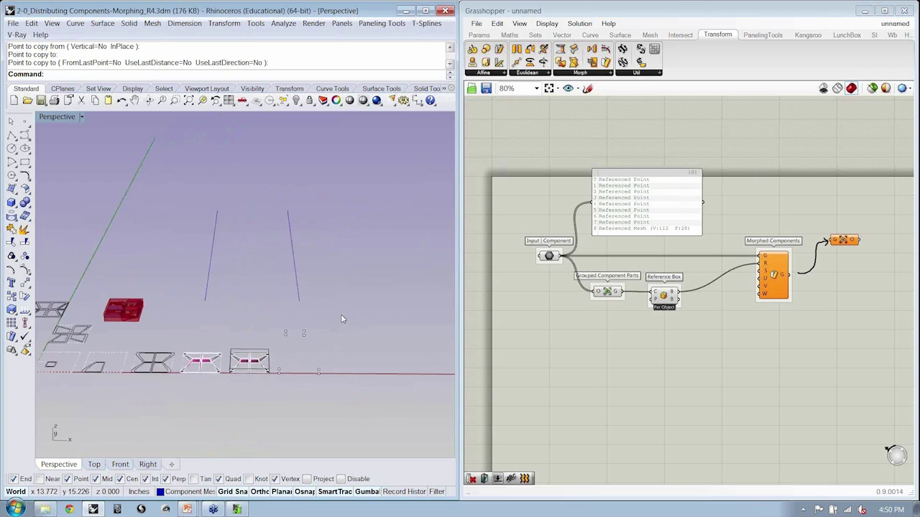
pyautogui.scroll(4, 255, 248)
pyautogui.keyDown('shift'); pyautogui.moveTo(255, 248); pyautogui.dragTo(258, 285, button='right'); pyautogui.keyUp('shift')
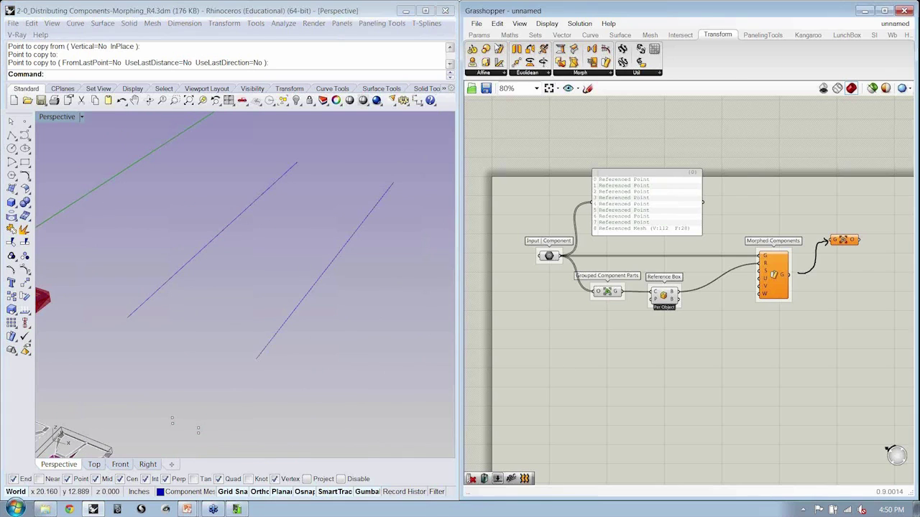
pyautogui.click(480, 34)
pyautogui.click(499, 74)
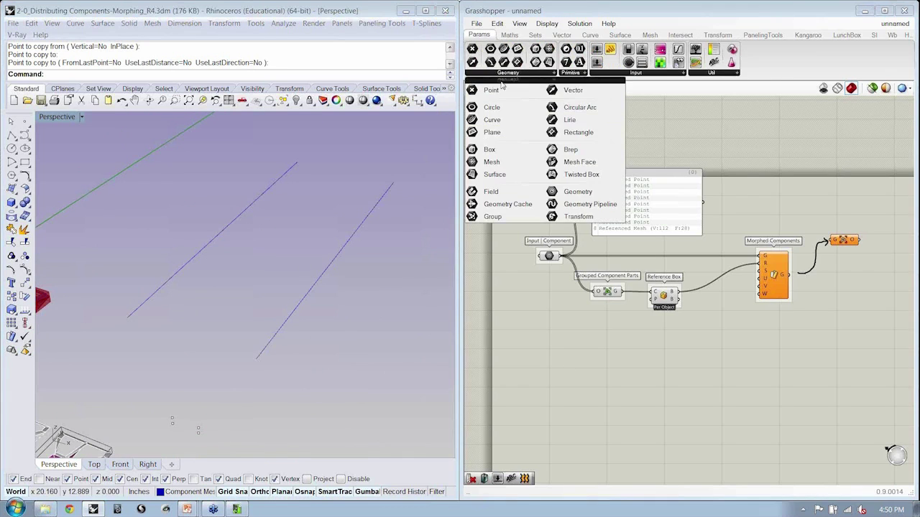
pyautogui.click(495, 122)
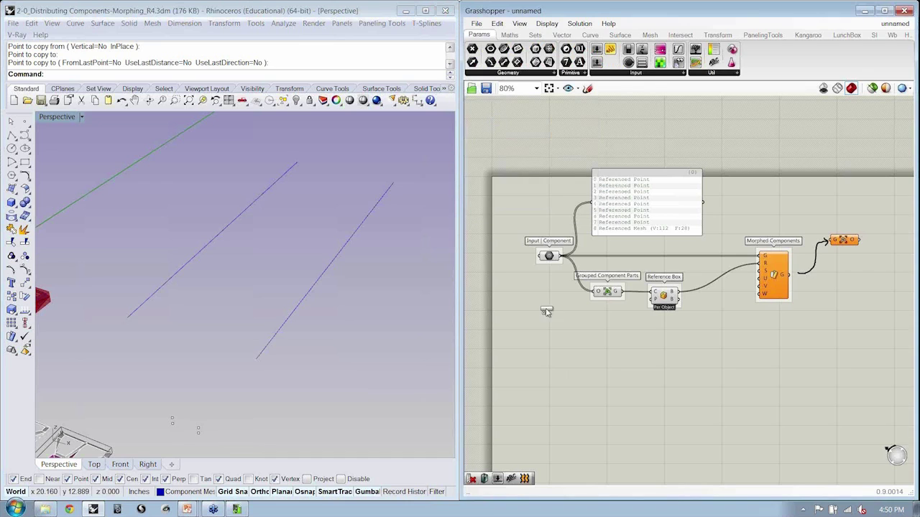
pyautogui.click(550, 371)
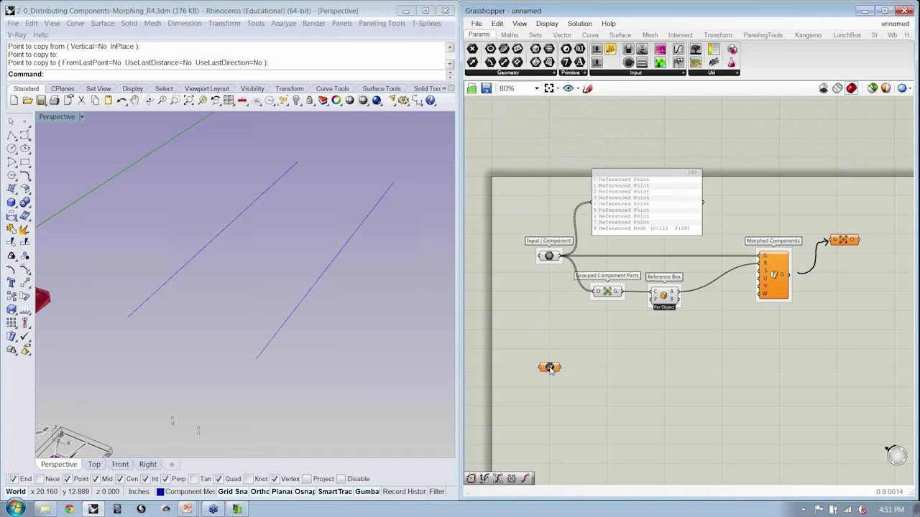
# - Set multiple curves for the Curve parameter by referencing both parallel lines
pyautogui.rightClick(547, 367)
pyautogui.click(599, 425)
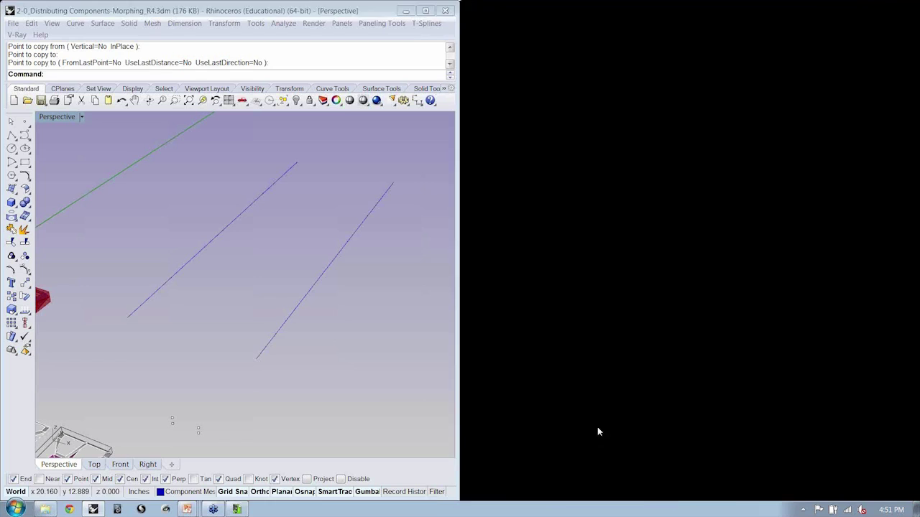
pyautogui.click(245, 218)
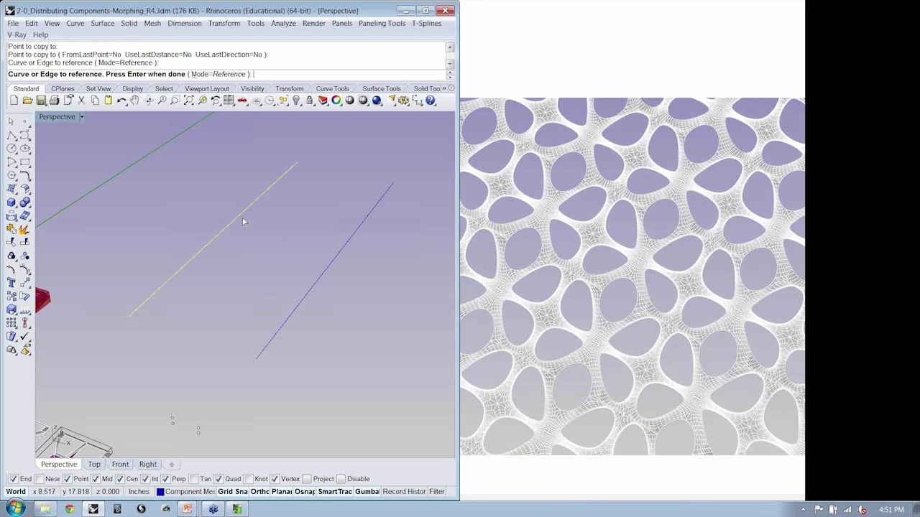
pyautogui.click(316, 284)
pyautogui.press('Return')
# - Group the Curve parameter and label the group Curves
pyautogui.scroll(5, 557, 359)
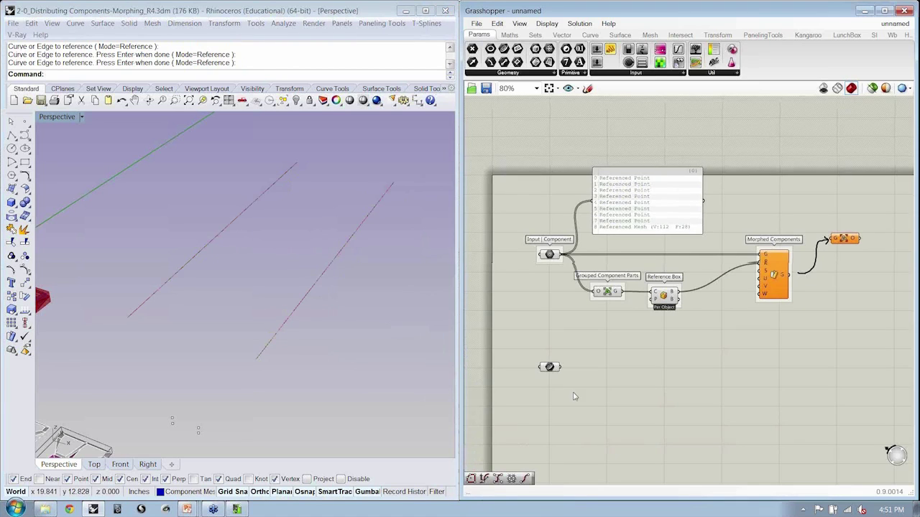
pyautogui.click(567, 348)
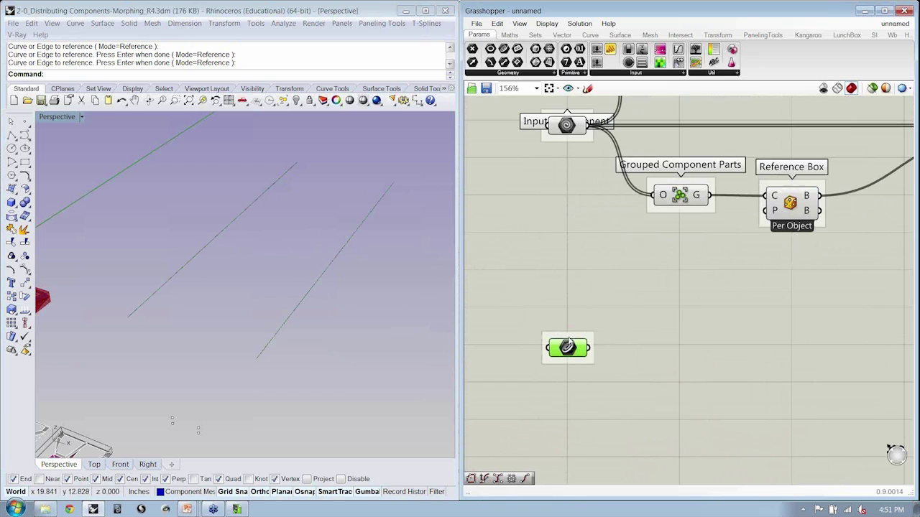
pyautogui.rightClick(569, 341)
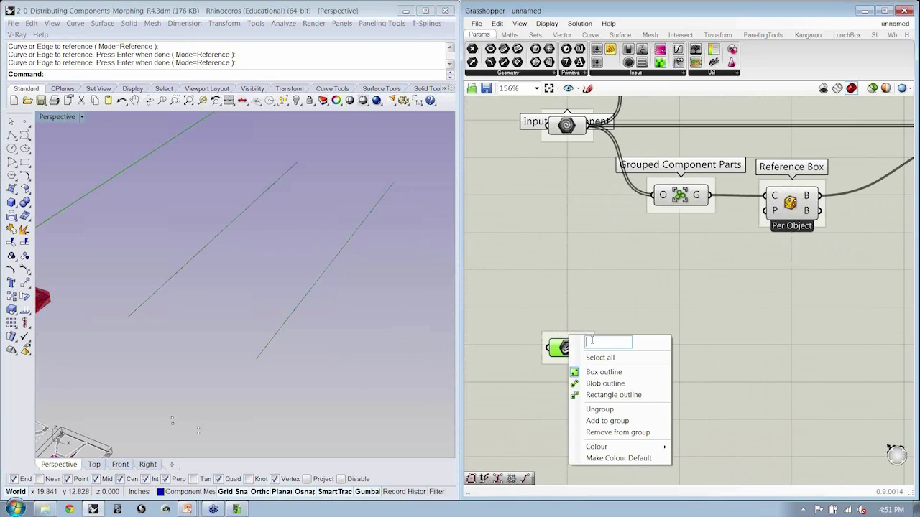
pyautogui.write('Curves')
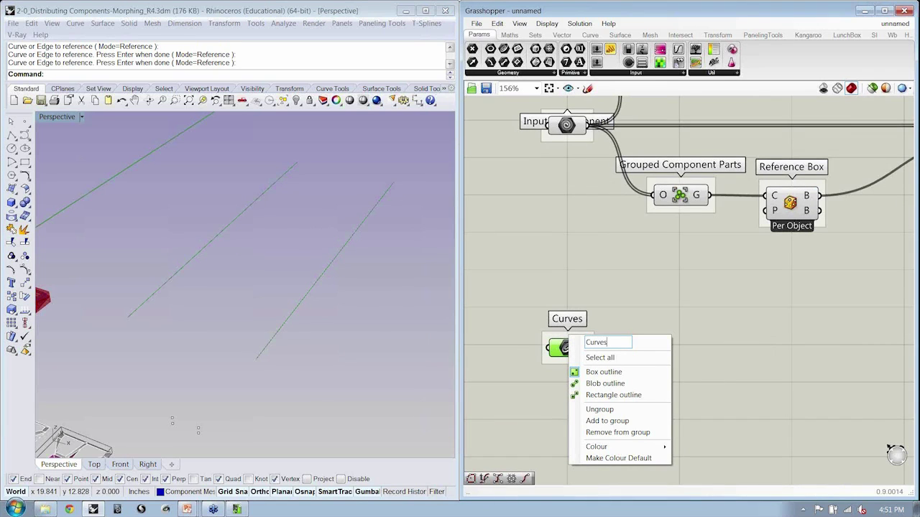
pyautogui.press('Return')
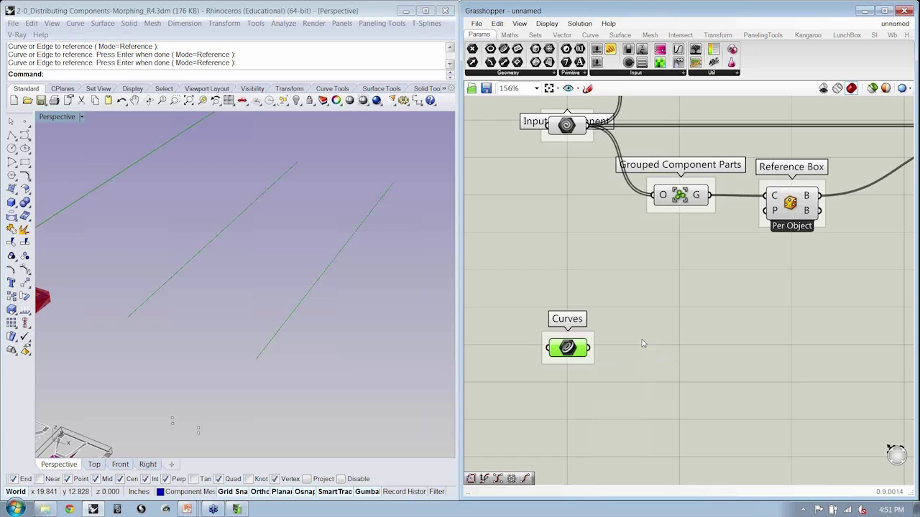
pyautogui.click(643, 341)
# - Add a Loft component beside the Curves group and connect the Curve parameter to its curves input
pyautogui.click(618, 36)
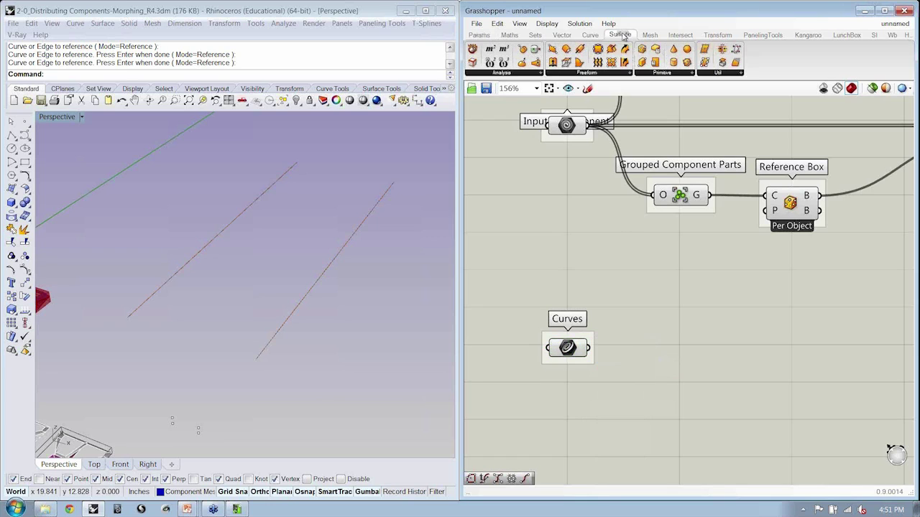
pyautogui.click(622, 74)
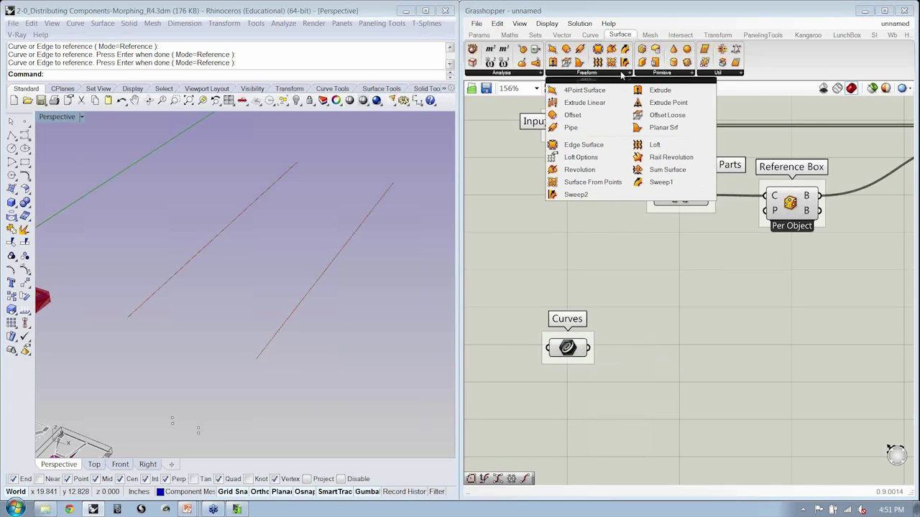
pyautogui.click(664, 127)
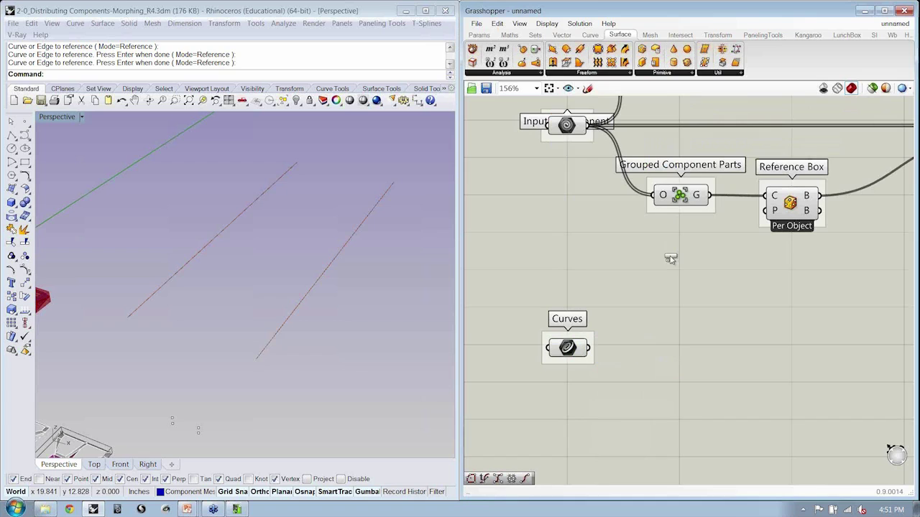
pyautogui.click(671, 347)
pyautogui.moveTo(590, 347); pyautogui.dragTo(673, 362)
pyautogui.click(668, 358)
pyautogui.click(653, 401)
# - Show both lines' control points, raise their two middle points and spread those points apart to reshape the lofted surface
pyautogui.click(345, 309)
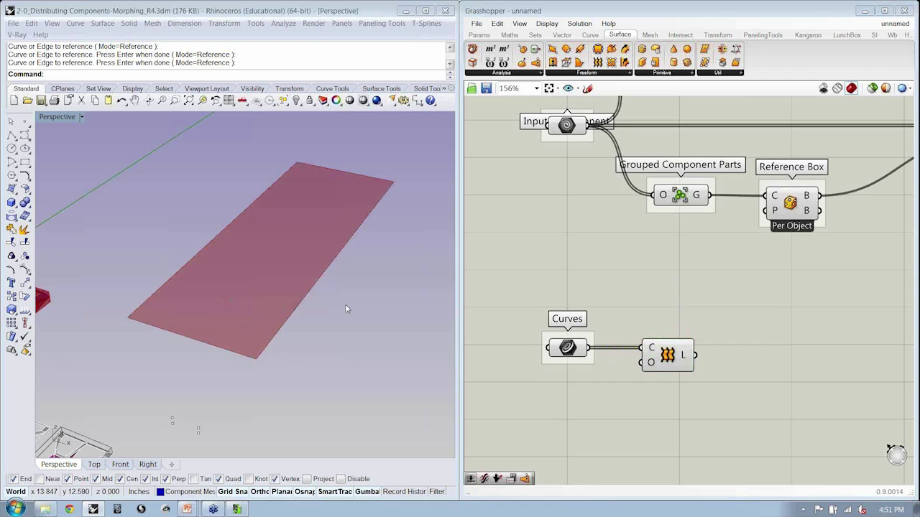
pyautogui.moveTo(345, 309); pyautogui.dragTo(348, 268)
pyautogui.click(10, 283)
pyautogui.moveTo(281, 211); pyautogui.dragTo(282, 135)
pyautogui.moveTo(295, 201); pyautogui.dragTo(327, 207, button='right')
pyautogui.moveTo(186, 185); pyautogui.dragTo(130, 179)
pyautogui.moveTo(335, 227); pyautogui.dragTo(331, 329, button='right')
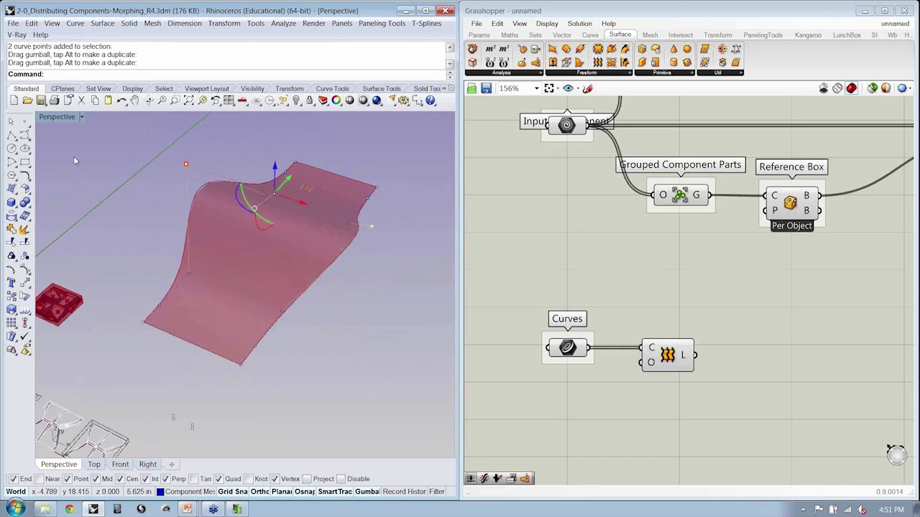
# - Deselect the edited points and hide the control points of both curves
pyautogui.press('Escape')
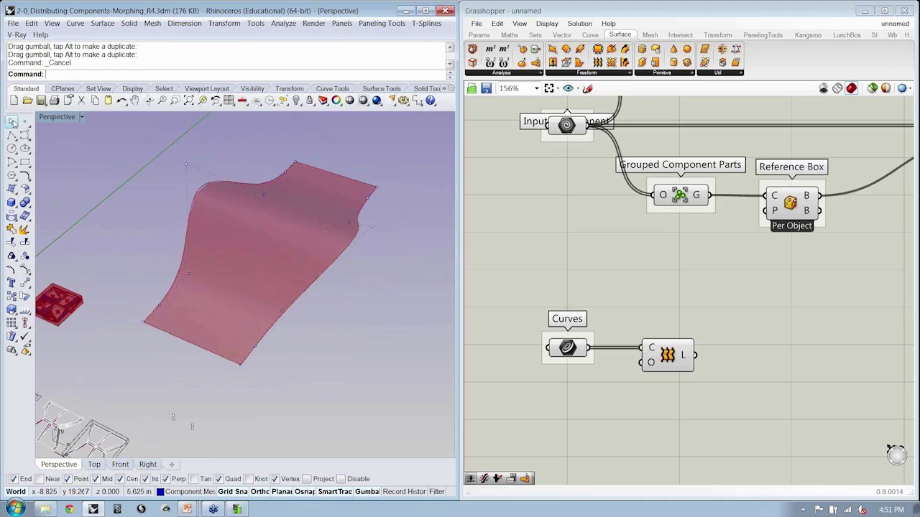
pyautogui.click(25, 120)
pyautogui.rightClick(24, 273)
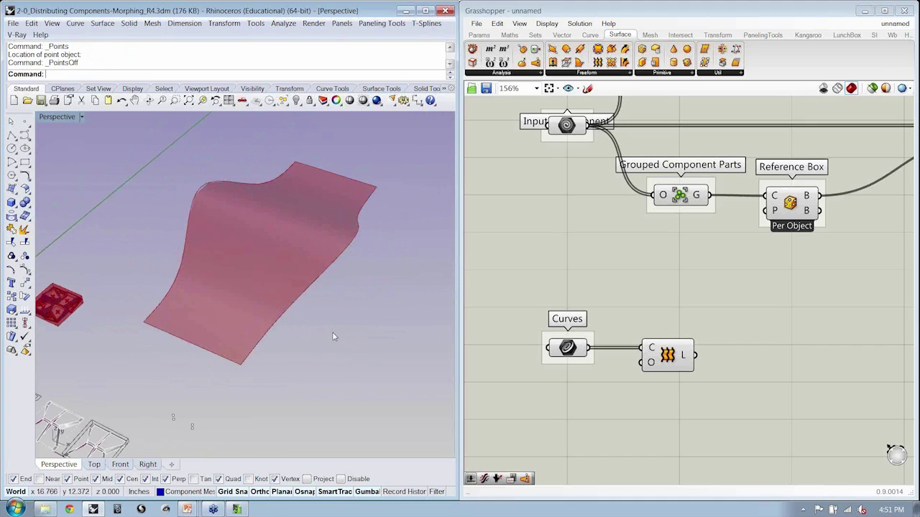
# - Connect the Loft output to the surface input (S) of Morphed Components and reposition the Loft component beneath the Reference Box
pyautogui.scroll(-4, 338, 342)
pyautogui.moveTo(750, 367); pyautogui.dragTo(720, 326, button='right')
pyautogui.scroll(-2, 719, 325)
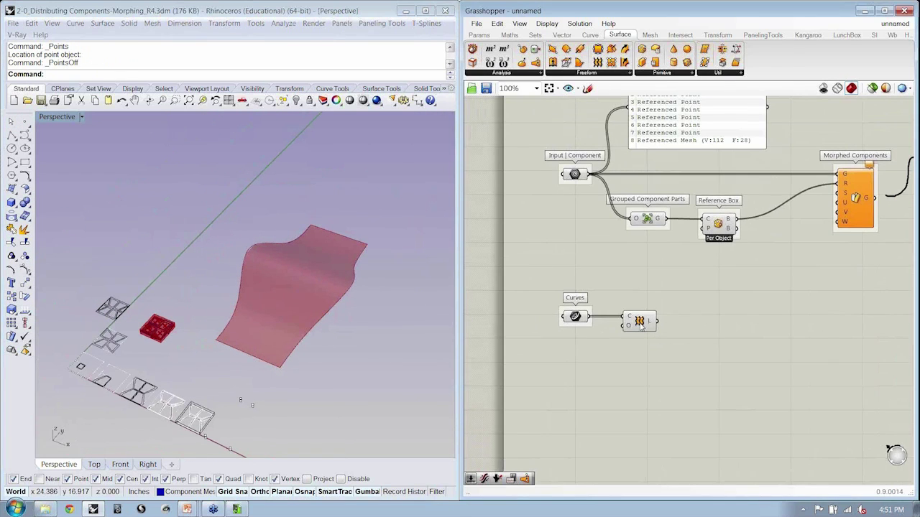
pyautogui.click(642, 322)
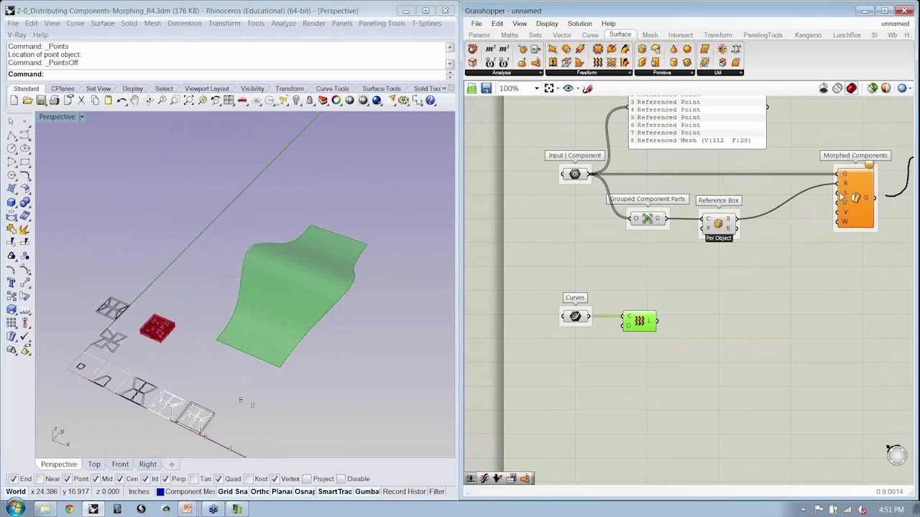
pyautogui.moveTo(662, 324); pyautogui.dragTo(838, 193)
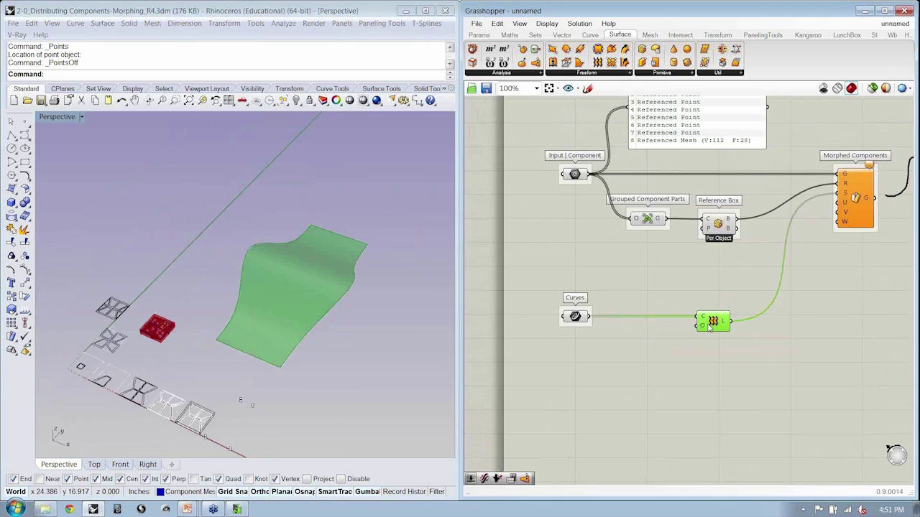
# - Group the Loft component and label the group Target Surface
pyautogui.scroll(5, 725, 313)
pyautogui.rightClick(724, 311)
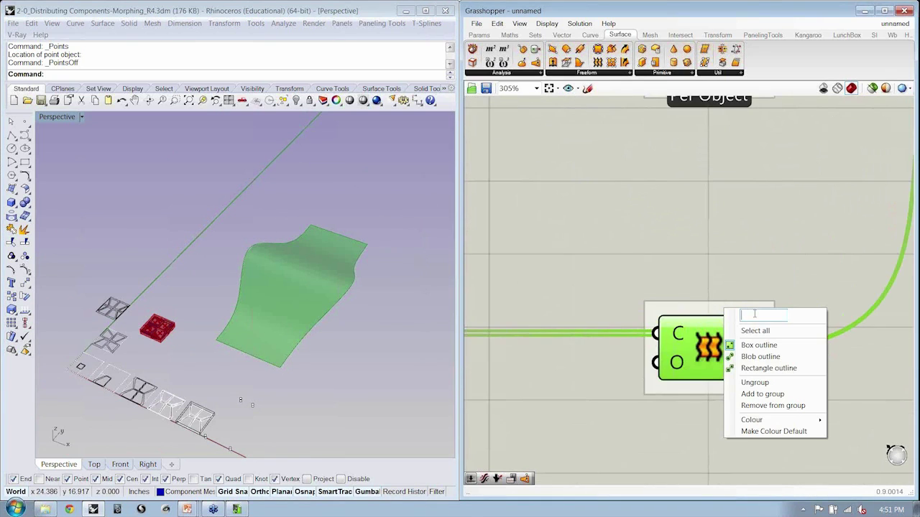
pyautogui.write('Target Surface')
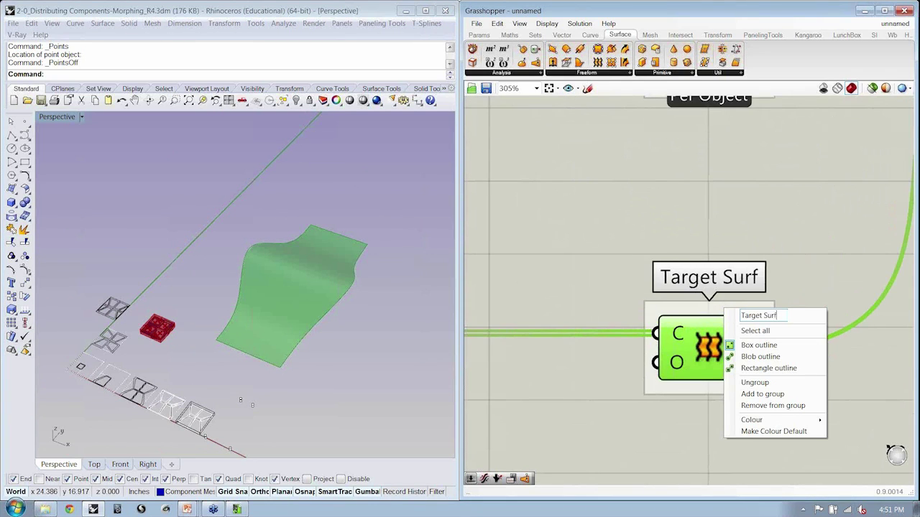
pyautogui.click(745, 248)
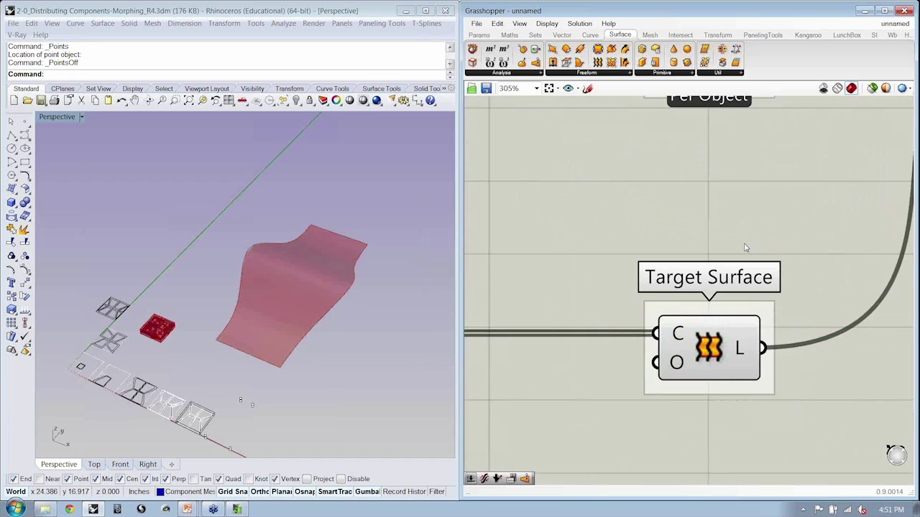
pyautogui.scroll(-5, 751, 276)
pyautogui.moveTo(733, 392); pyautogui.dragTo(727, 163)
pyautogui.click(778, 219)
pyautogui.moveTo(789, 385); pyautogui.dragTo(744, 335, button='right')
pyautogui.scroll(-3, 788, 342)
pyautogui.moveTo(740, 288); pyautogui.dragTo(701, 307, button='right')
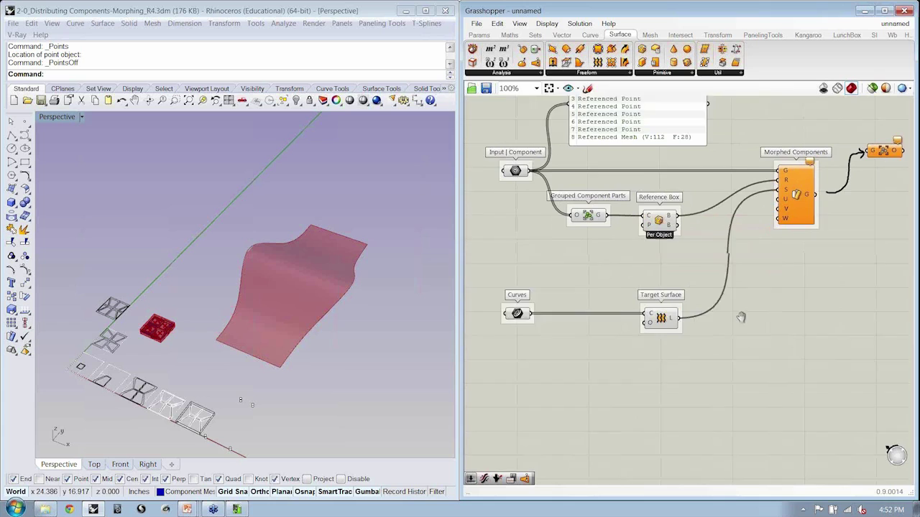
pyautogui.moveTo(743, 318); pyautogui.dragTo(721, 288, button='right')
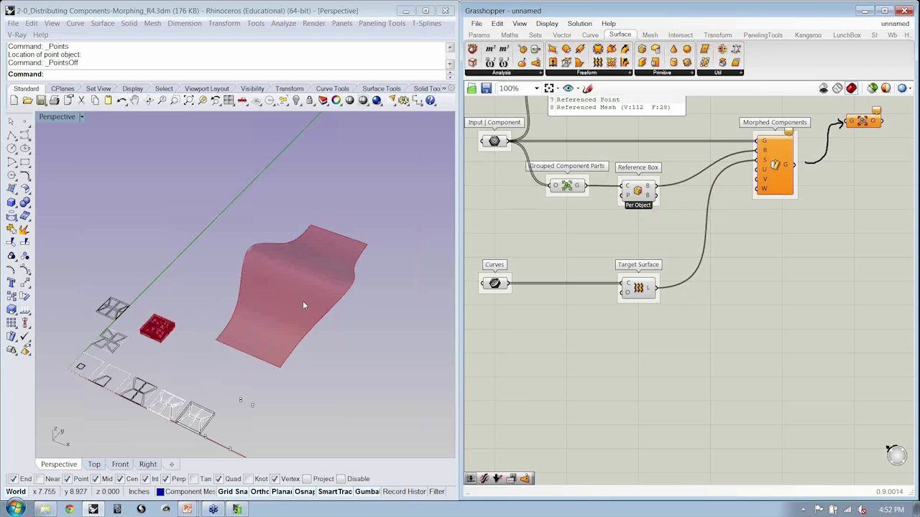
pyautogui.moveTo(583, 354); pyautogui.dragTo(599, 337, button='right')
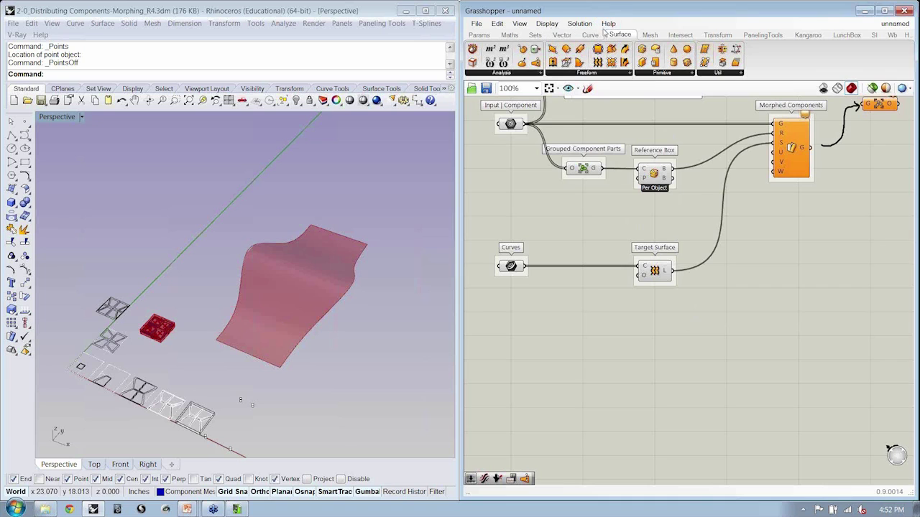
# - Add a Divide Domain² component to the canvas, just after and below the Target Surface group
pyautogui.click(514, 36)
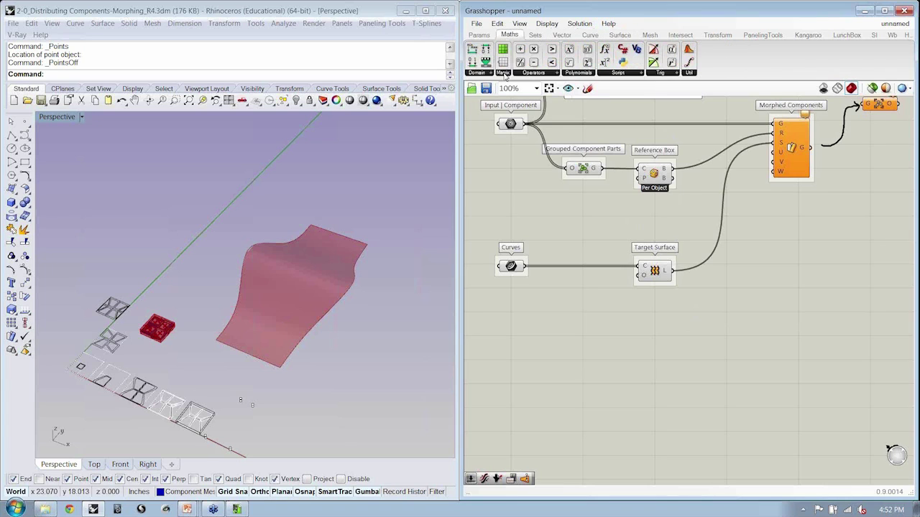
pyautogui.click(492, 73)
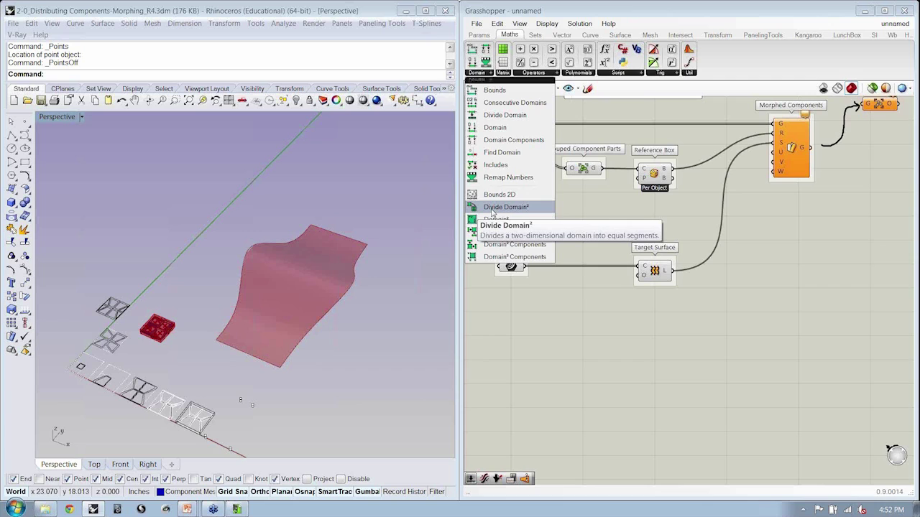
pyautogui.moveTo(492, 211); pyautogui.dragTo(724, 308)
pyautogui.scroll(2, 725, 317)
pyautogui.click(624, 331)
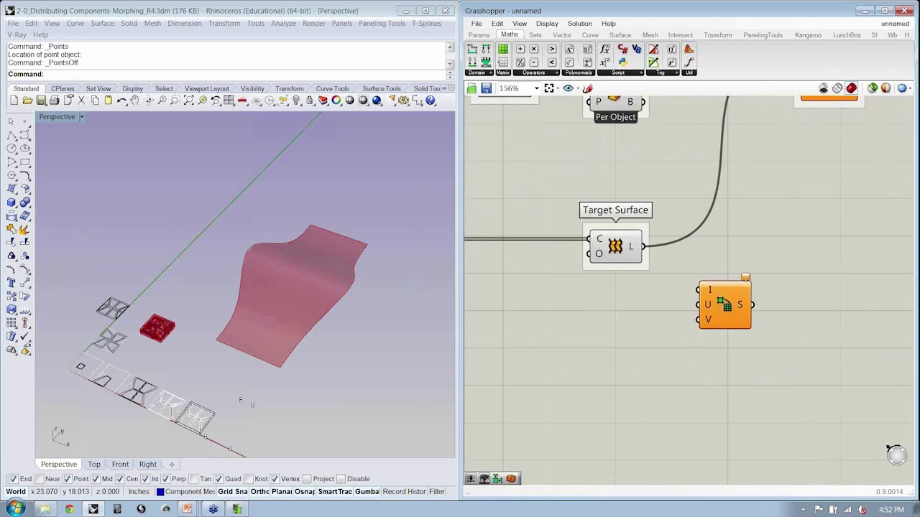
pyautogui.moveTo(624, 331); pyautogui.dragTo(587, 407, button='right')
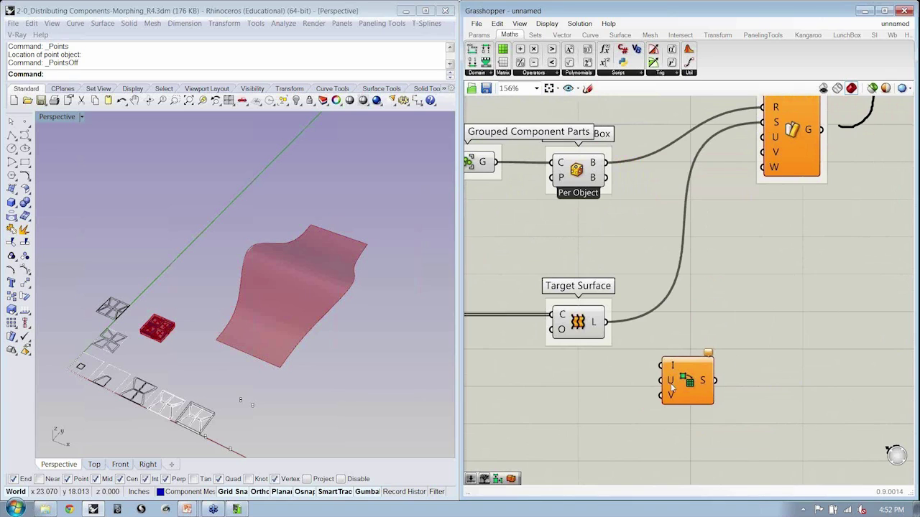
# - Connect the Target Surface's loft output to the domain input (I) of Divide Domain²
pyautogui.scroll(6, 689, 388)
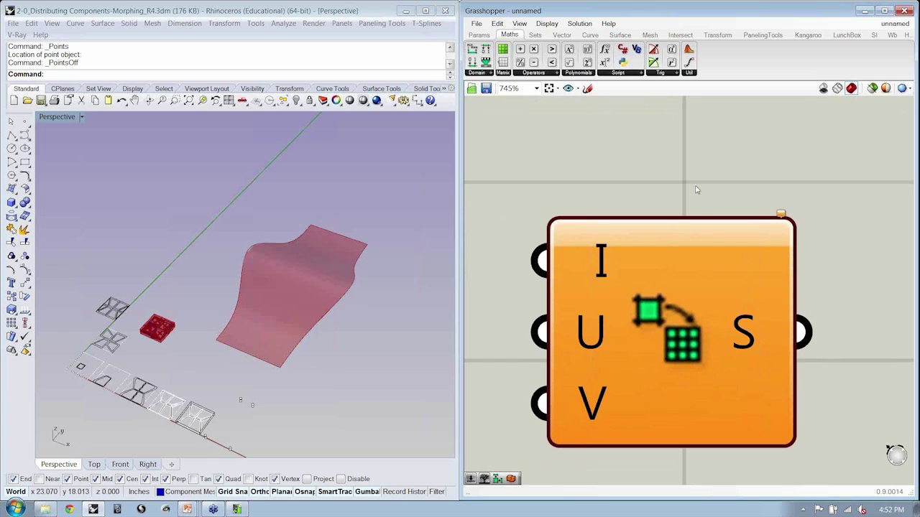
pyautogui.scroll(-4, 719, 295)
pyautogui.click(715, 352)
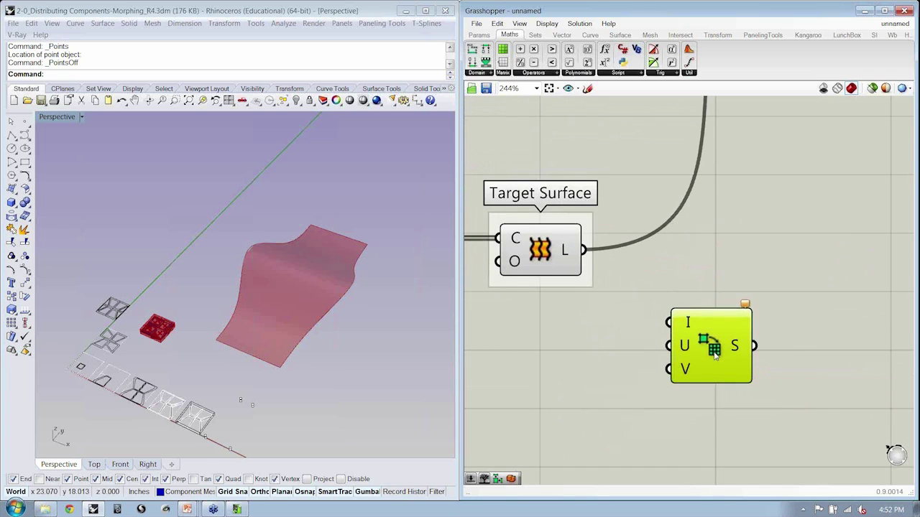
pyautogui.click(606, 338)
pyautogui.scroll(-1, 618, 345)
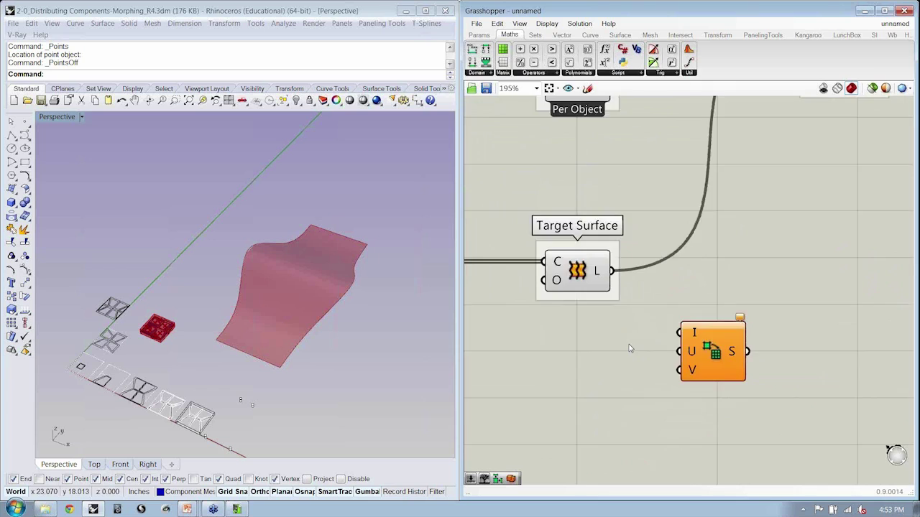
pyautogui.scroll(-1, 646, 341)
pyautogui.moveTo(689, 275); pyautogui.dragTo(744, 324)
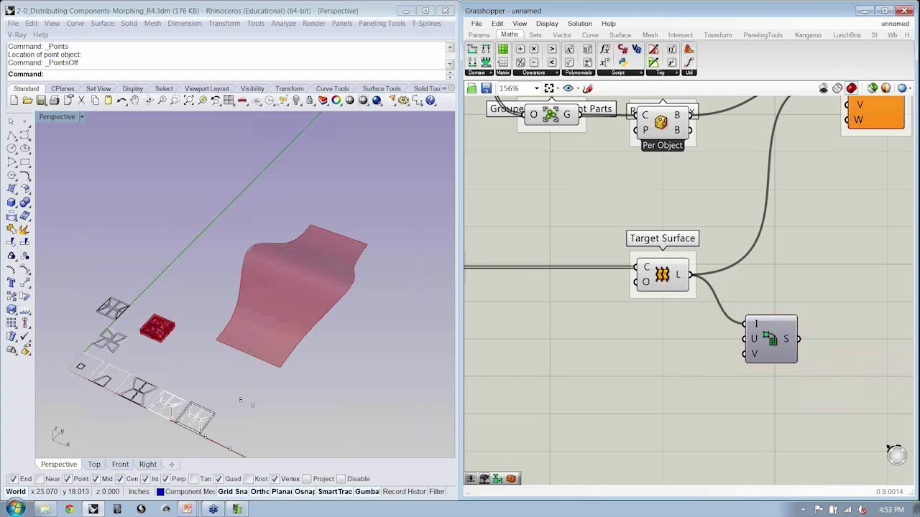
# - Add an integer number slider ranging from 1 to 20 with value 10, place it ahead of Divide Domain² and name it U
pyautogui.doubleClick(575, 377)
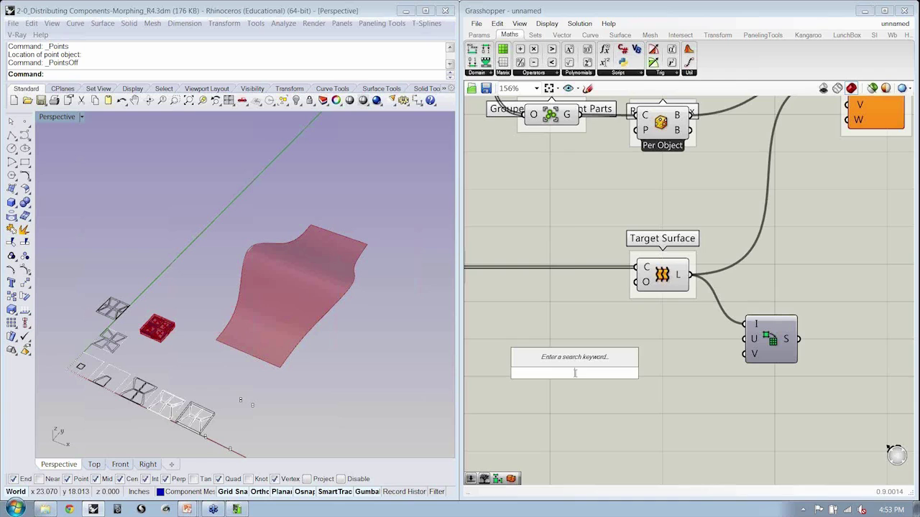
pyautogui.write('1')
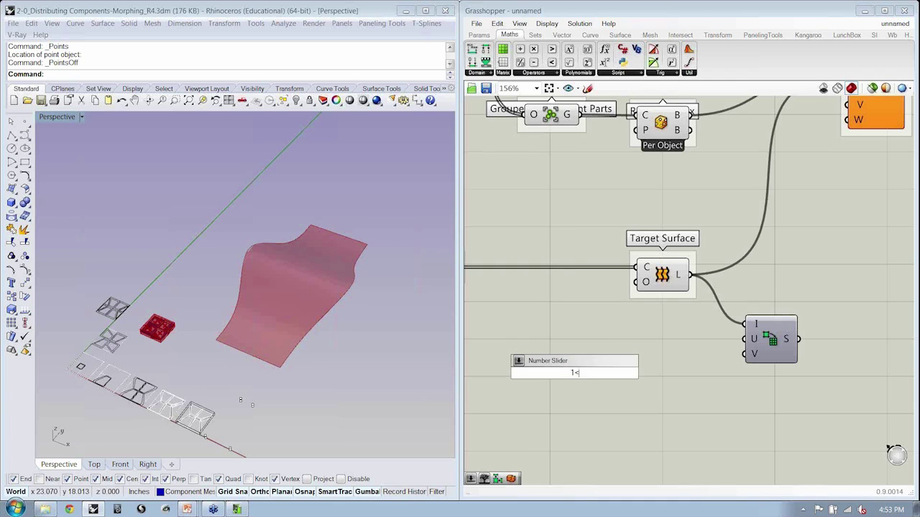
pyautogui.write('<10<20')
pyautogui.press('Return')
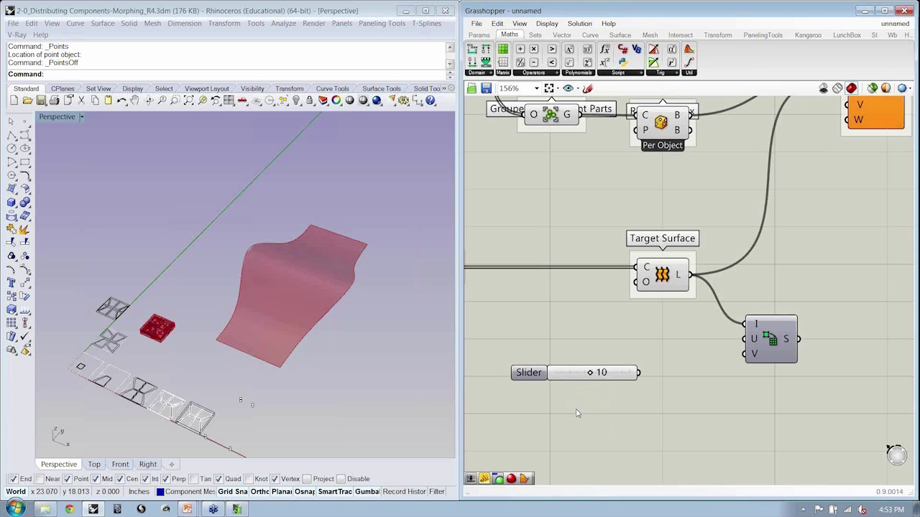
pyautogui.moveTo(546, 372); pyautogui.dragTo(578, 343)
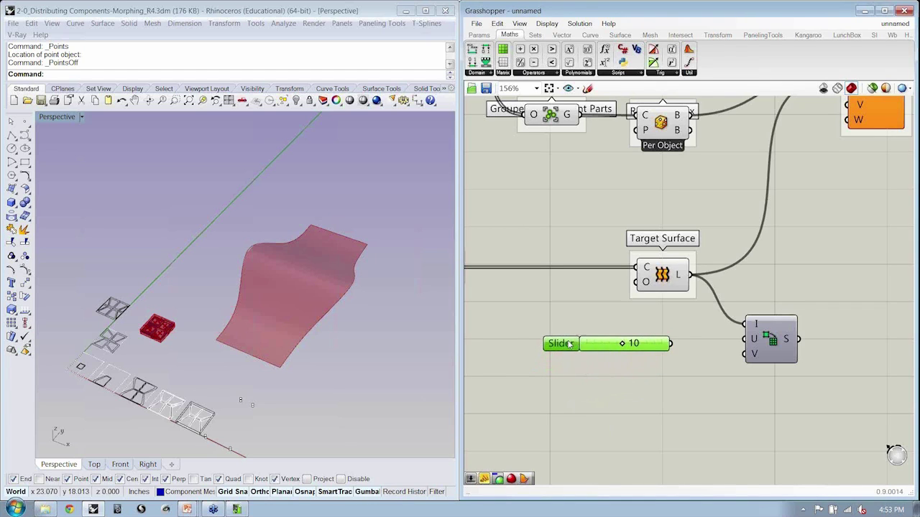
pyautogui.rightClick(569, 344)
pyautogui.write('U')
pyautogui.click(529, 401)
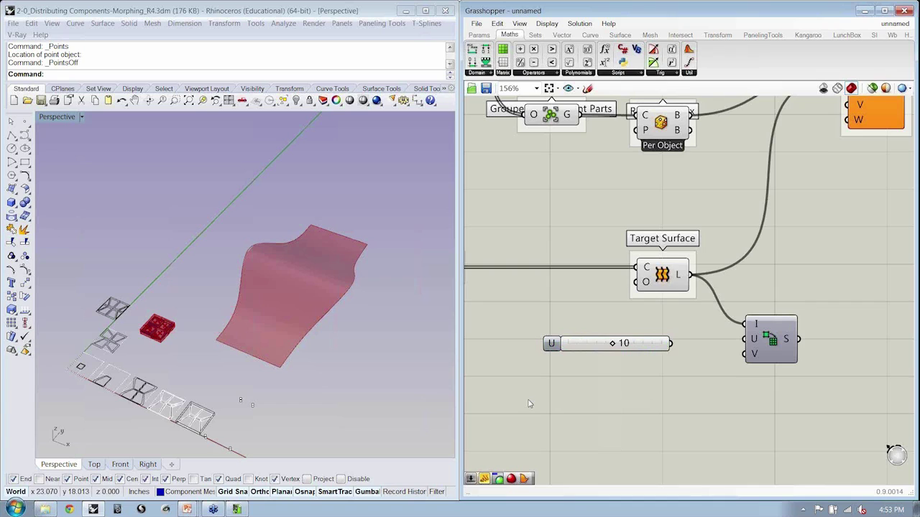
# - Duplicate the U slider directly below the original and name the copy V
pyautogui.moveTo(632, 393); pyautogui.dragTo(565, 378)
pyautogui.rightClick(579, 373)
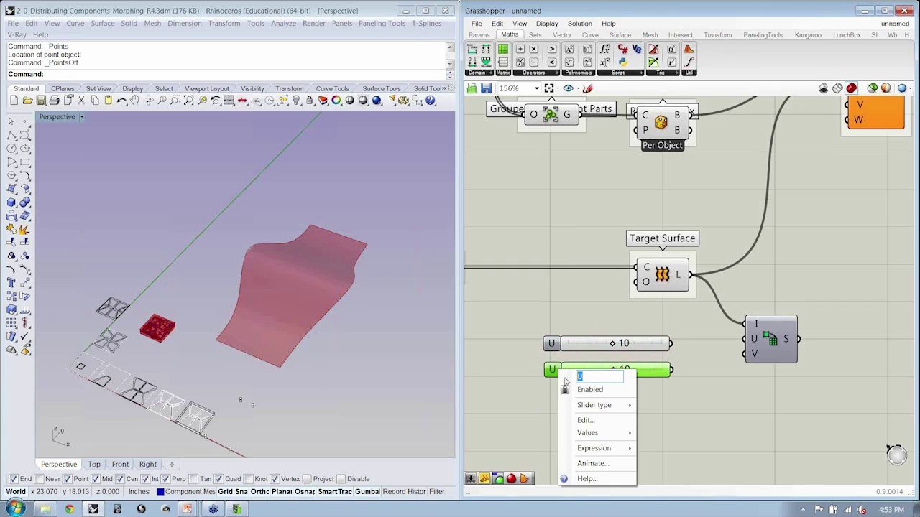
pyautogui.write('V')
pyautogui.click(560, 303)
# - Move both sliders closer to Divide Domain² and connect them to its matching U and V inputs
pyautogui.moveTo(568, 319); pyautogui.dragTo(554, 401)
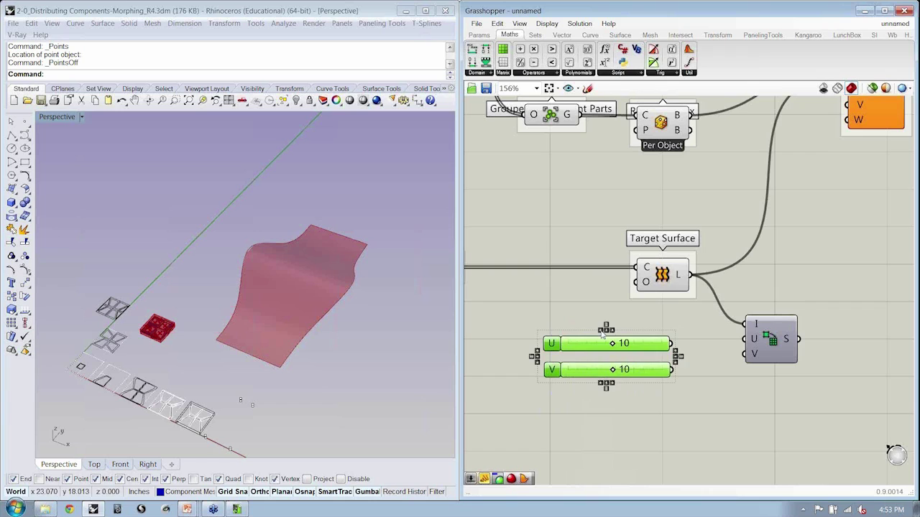
pyautogui.click(677, 365)
pyautogui.moveTo(671, 344)
pyautogui.mouseDown()
pyautogui.moveTo(736, 349)
pyautogui.moveTo(671, 369)
pyautogui.moveTo(646, 346)
pyautogui.moveTo(675, 342)
pyautogui.mouseUp()
pyautogui.click(665, 317)
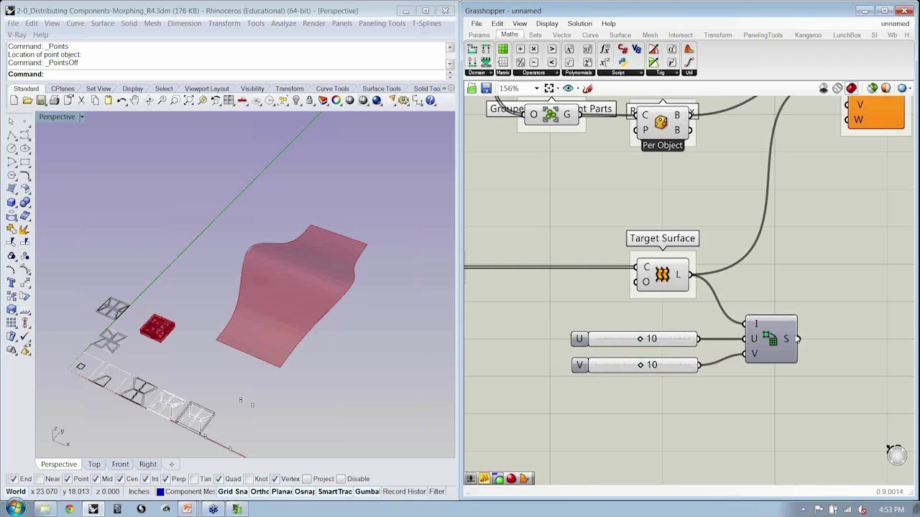
# - Connect a panel to the segments output of Divide Domain², widen it to read the subdomain list, and delete the panel
pyautogui.moveTo(789, 343); pyautogui.dragTo(699, 397, button='right')
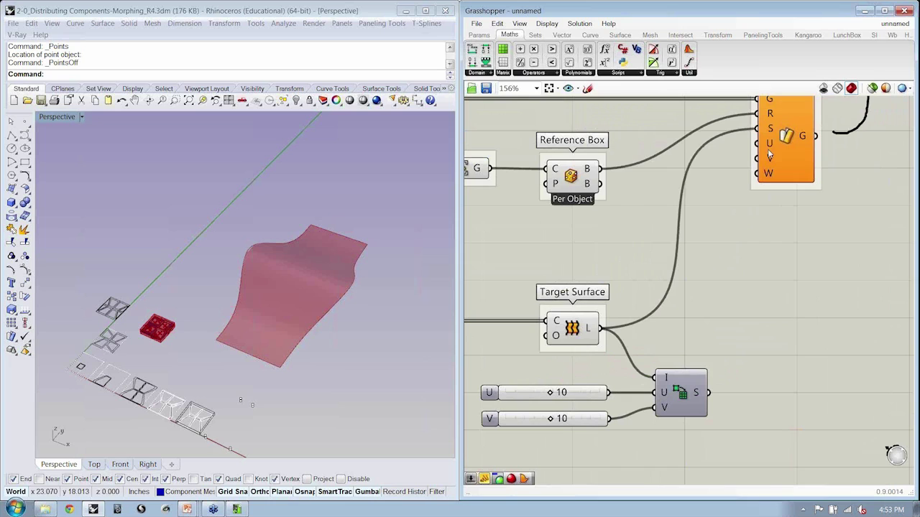
pyautogui.moveTo(770, 147)
pyautogui.moveTo(702, 398)
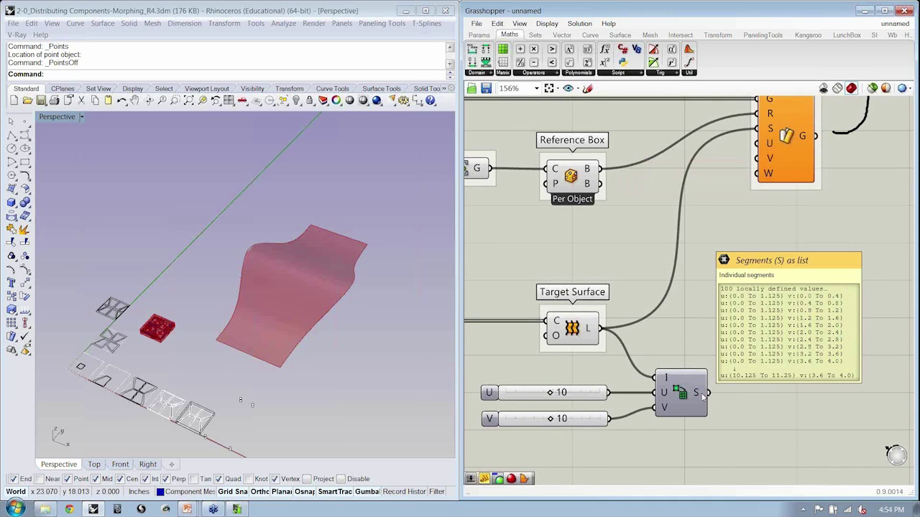
pyautogui.click(483, 479)
pyautogui.click(793, 322)
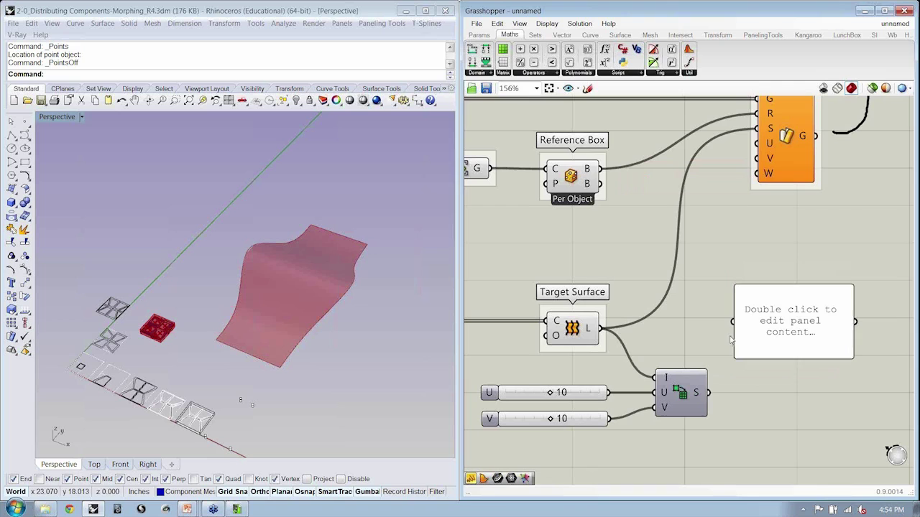
pyautogui.moveTo(733, 324); pyautogui.dragTo(709, 393)
pyautogui.moveTo(777, 390); pyautogui.dragTo(635, 385, button='right')
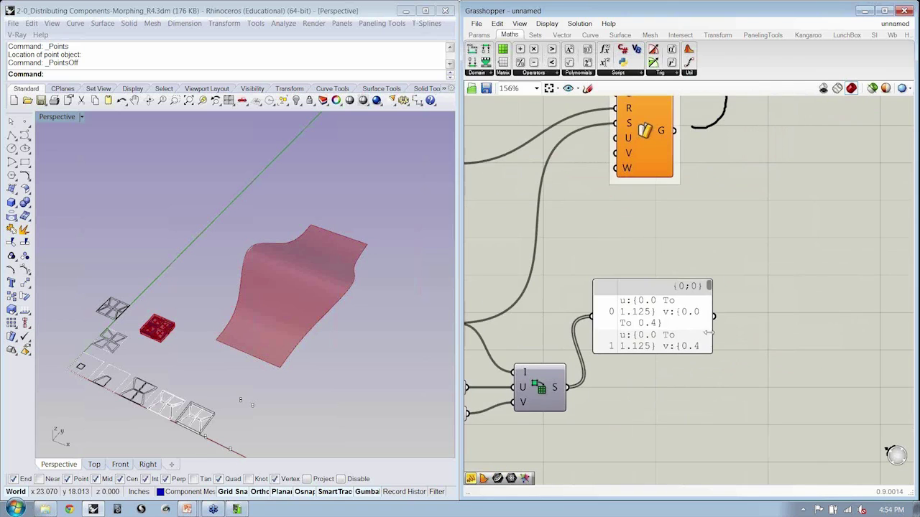
pyautogui.moveTo(708, 323); pyautogui.dragTo(846, 324)
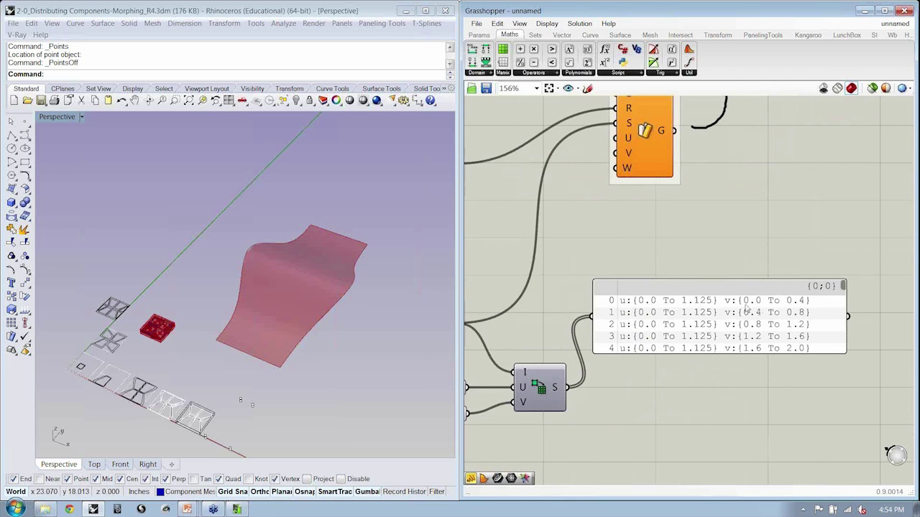
pyautogui.click(634, 298)
pyautogui.press('Delete')
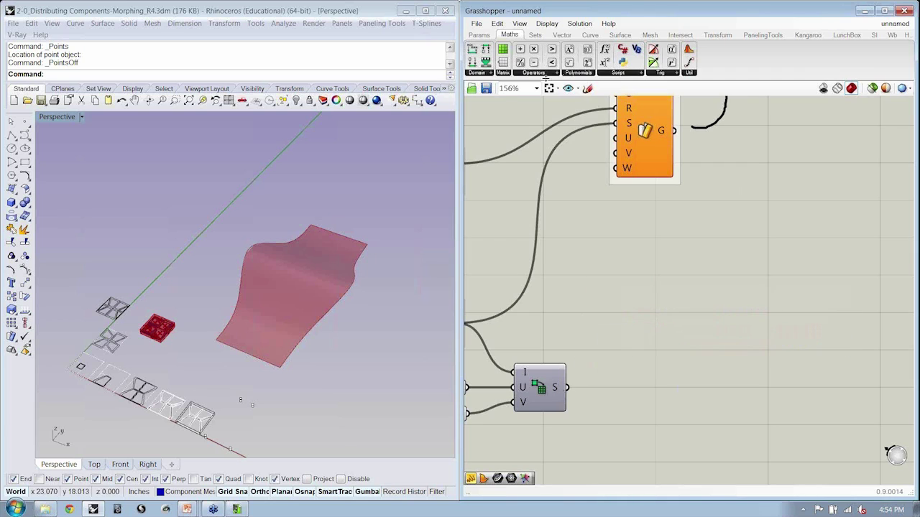
# - Add the Domain² Components component that decomposes a two-dimensional domain into U and V domains, placing it after Divide Domain²
pyautogui.click(487, 74)
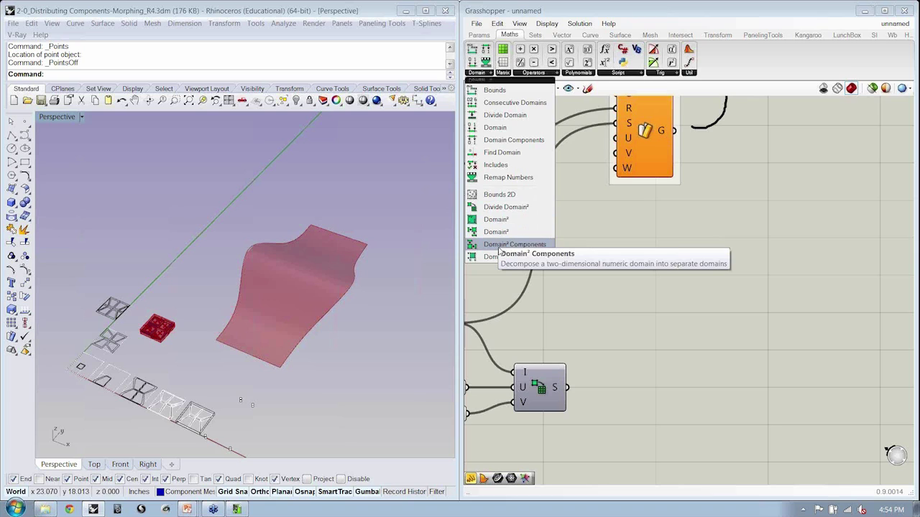
pyautogui.moveTo(498, 249); pyautogui.dragTo(636, 365)
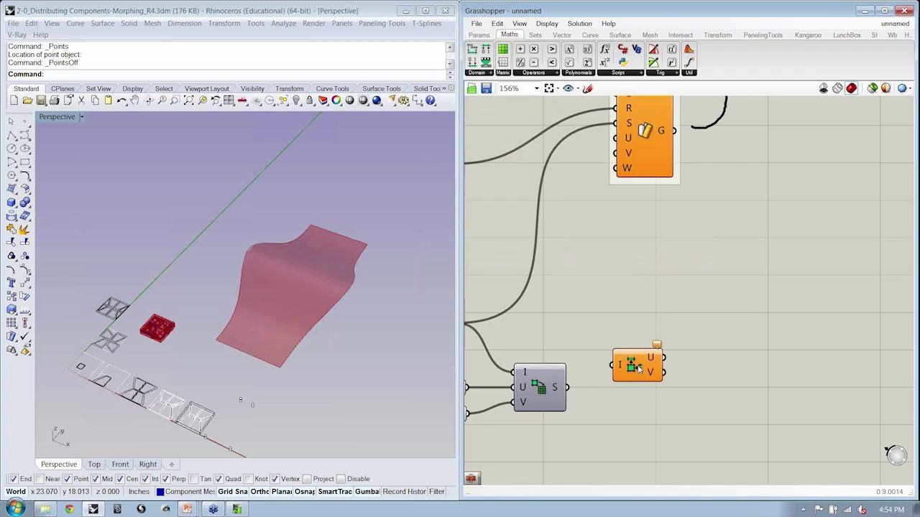
# - Connect the segments output of Divide Domain² to Domain² Components, and to a new panel widened to show the full subdomain entries
pyautogui.moveTo(567, 387); pyautogui.dragTo(612, 365)
pyautogui.moveTo(656, 377)
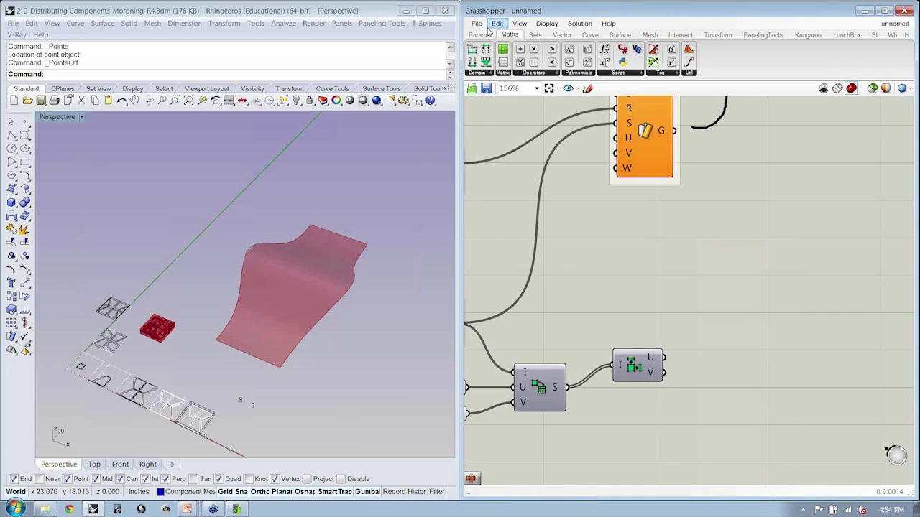
pyautogui.click(478, 34)
pyautogui.moveTo(609, 49); pyautogui.dragTo(668, 288)
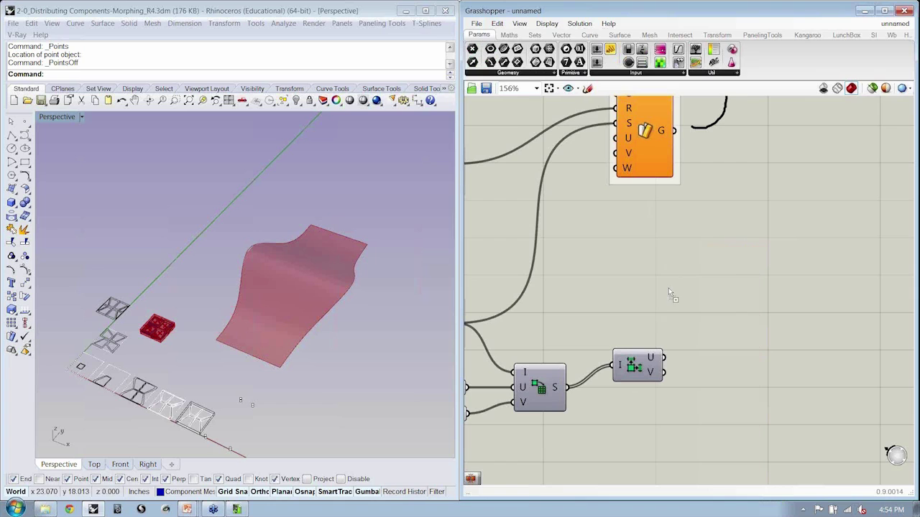
pyautogui.moveTo(607, 288); pyautogui.dragTo(567, 386)
pyautogui.moveTo(728, 288); pyautogui.dragTo(897, 294)
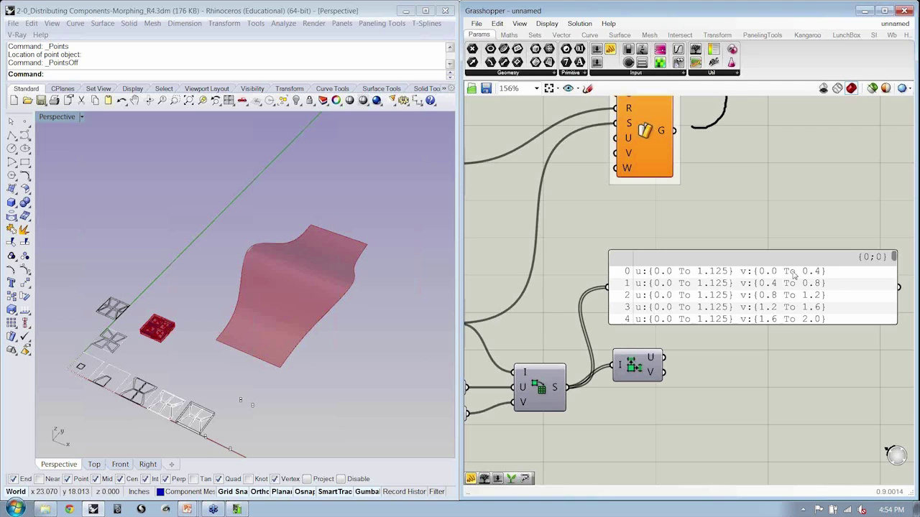
# - Duplicate the panel beside Domain² Components, connect the copy to its U output, and lengthen it to read the U domains
pyautogui.click(740, 312)
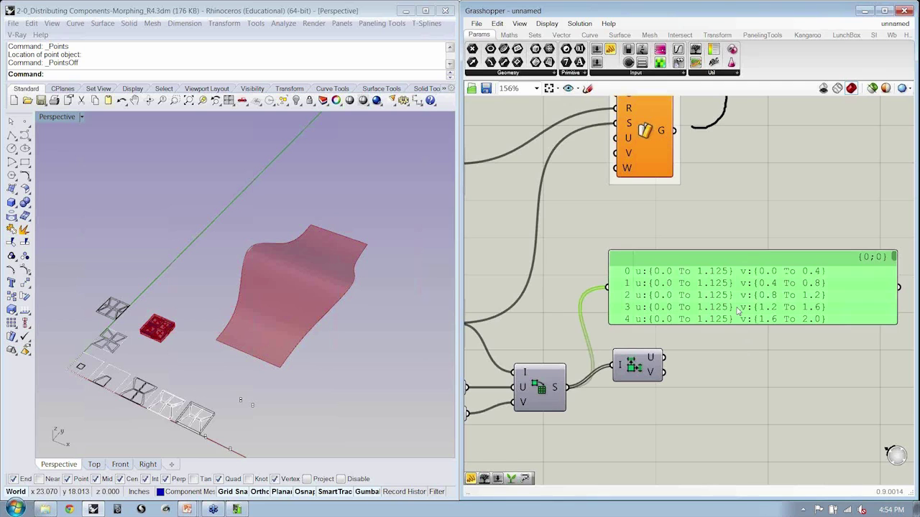
pyautogui.click(737, 311)
pyautogui.click(730, 310)
pyautogui.keyDown('alt'); pyautogui.moveTo(693, 295); pyautogui.dragTo(793, 382); pyautogui.keyUp('alt')
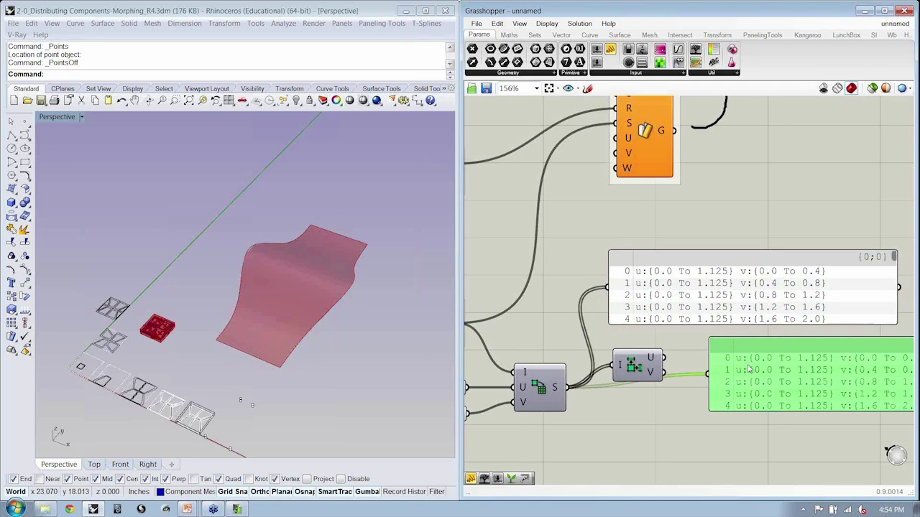
pyautogui.moveTo(666, 357); pyautogui.dragTo(707, 374)
pyautogui.moveTo(784, 378); pyautogui.dragTo(702, 334, button='right')
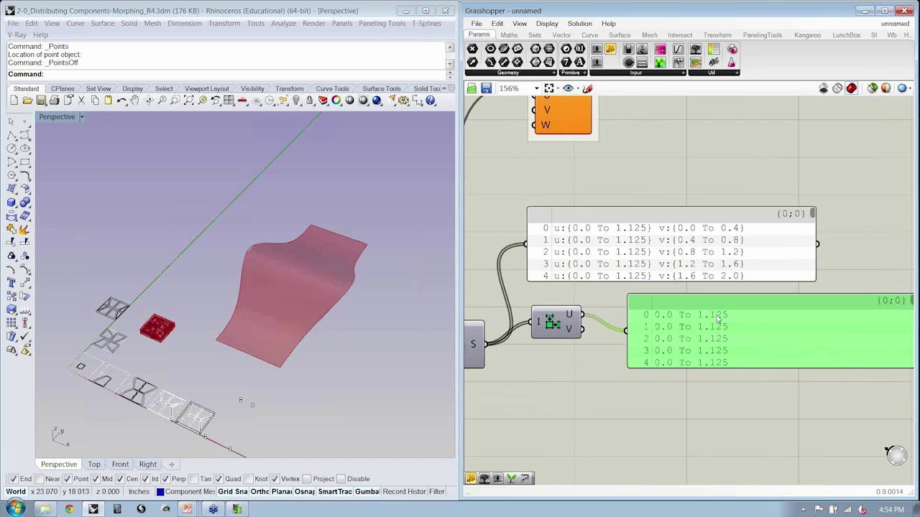
pyautogui.scroll(-3, 717, 319)
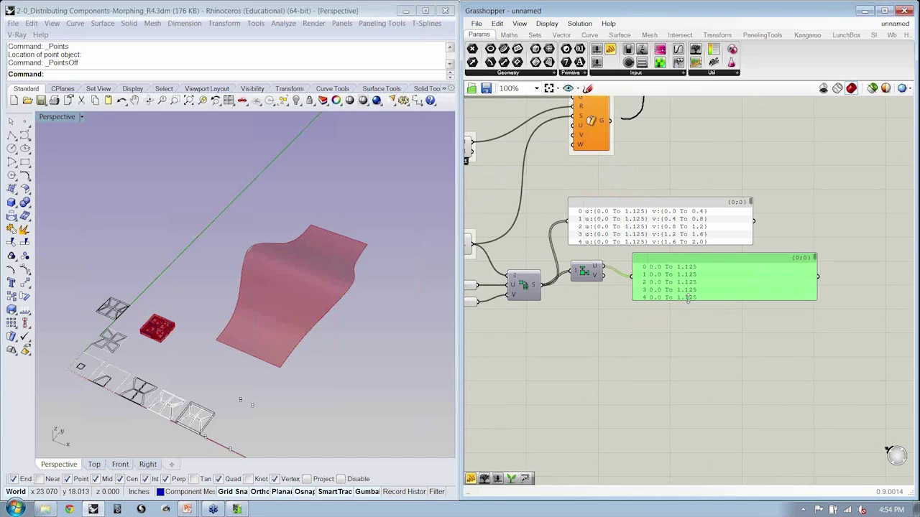
pyautogui.moveTo(687, 299); pyautogui.dragTo(677, 455)
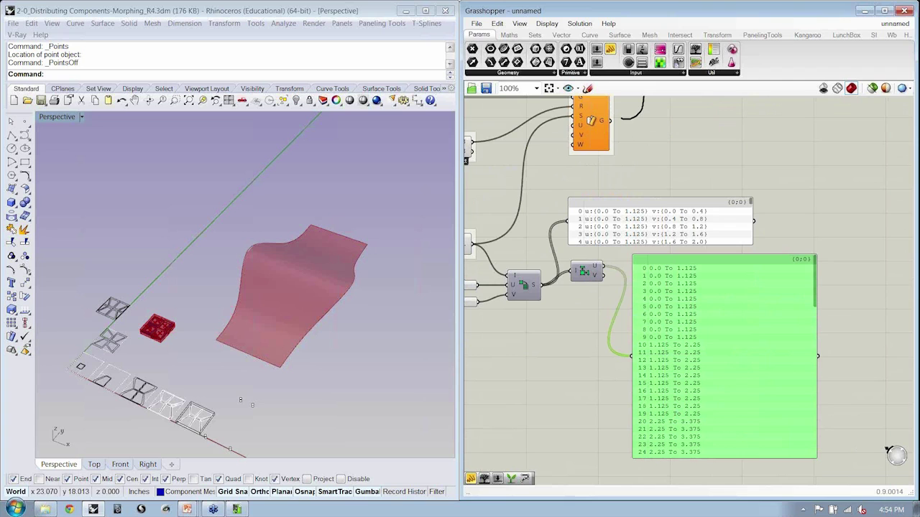
# - Delete both panels and move Domain² Components into line with the segments output of Divide Domain²
pyautogui.press('Delete')
pyautogui.click(636, 226)
pyautogui.press('Delete')
pyautogui.moveTo(622, 260); pyautogui.dragTo(694, 286, button='right')
pyautogui.scroll(2, 648, 294)
pyautogui.moveTo(657, 297); pyautogui.dragTo(637, 322)
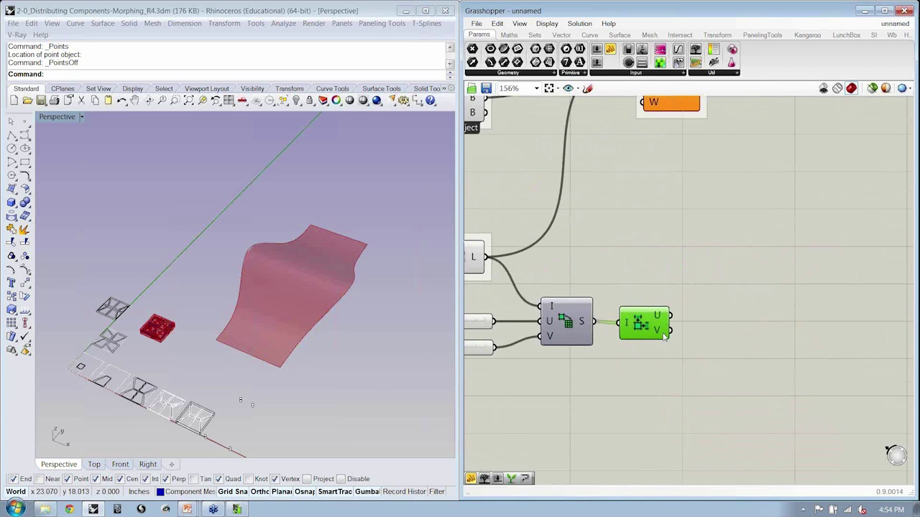
# - Move the Morphed Components group and its ungroup component further along, and connect the U and V outputs of Domain² Components to its matching inputs
pyautogui.scroll(-3, 661, 343)
pyautogui.moveTo(758, 241); pyautogui.dragTo(630, 116)
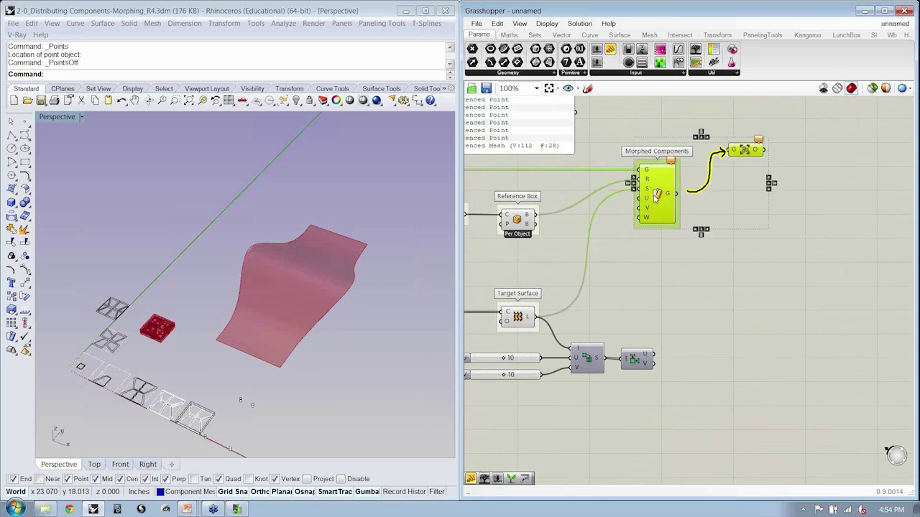
pyautogui.moveTo(656, 194); pyautogui.dragTo(715, 207)
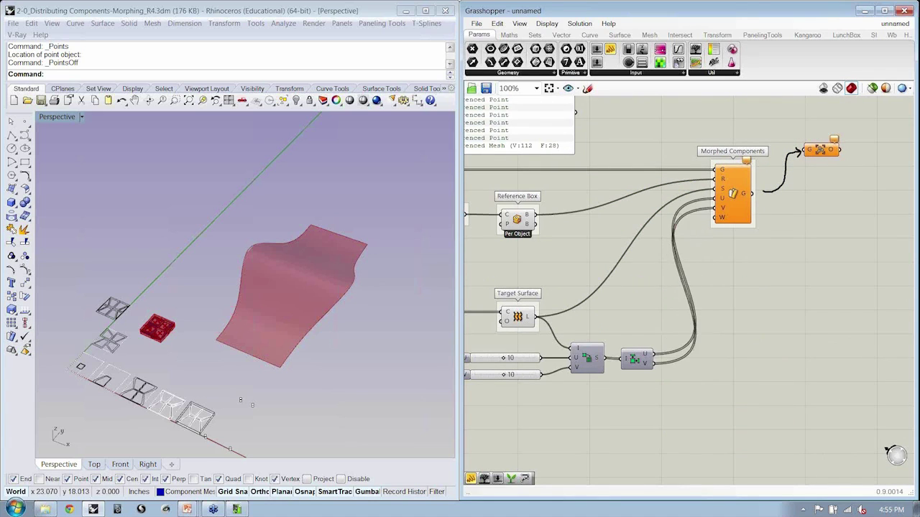
pyautogui.click(637, 363)
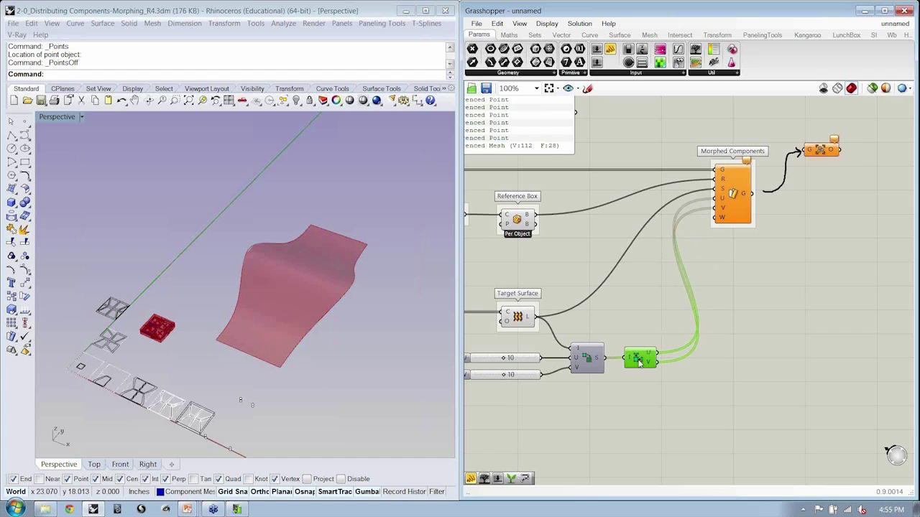
pyautogui.moveTo(639, 363); pyautogui.dragTo(638, 363)
# - Group the Divide Domain² component and label the group "Subdividing our Surface"
pyautogui.click(603, 365)
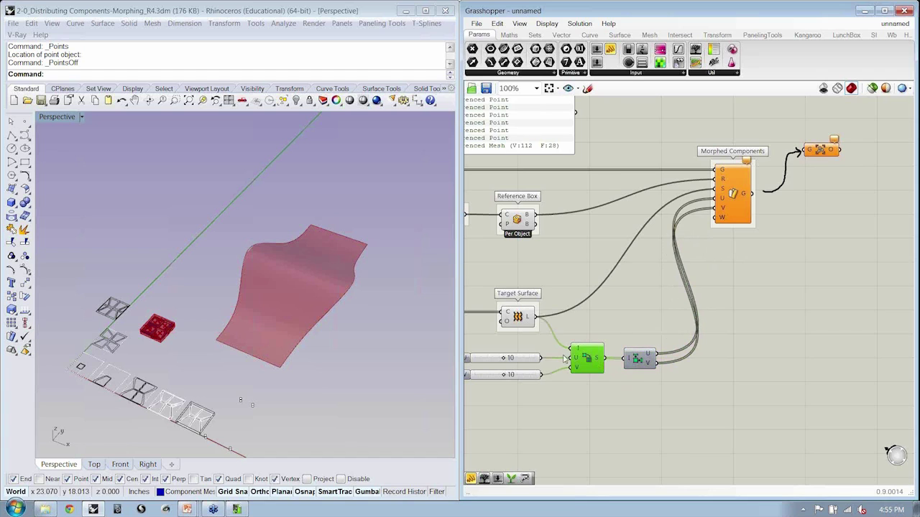
pyautogui.scroll(5, 565, 359)
pyautogui.hotkey('ctrl', 'g')
pyautogui.rightClick(595, 317)
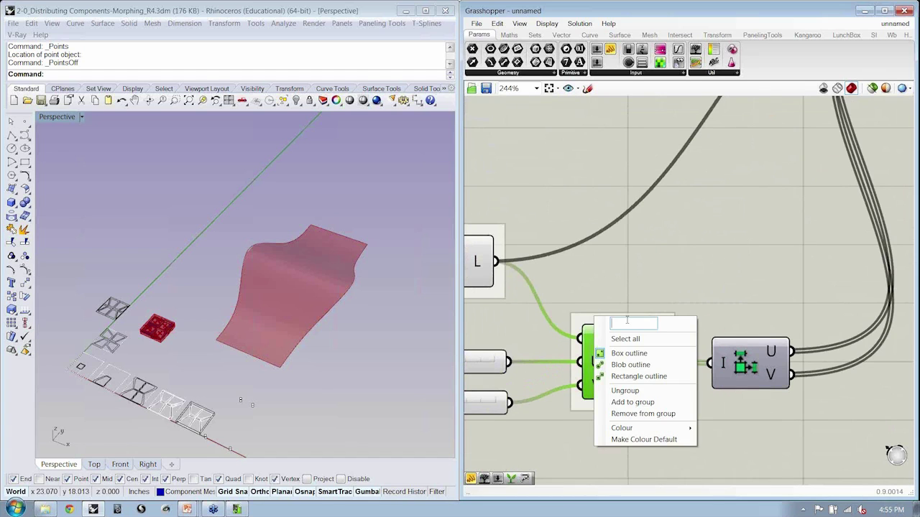
pyautogui.write('Sub')
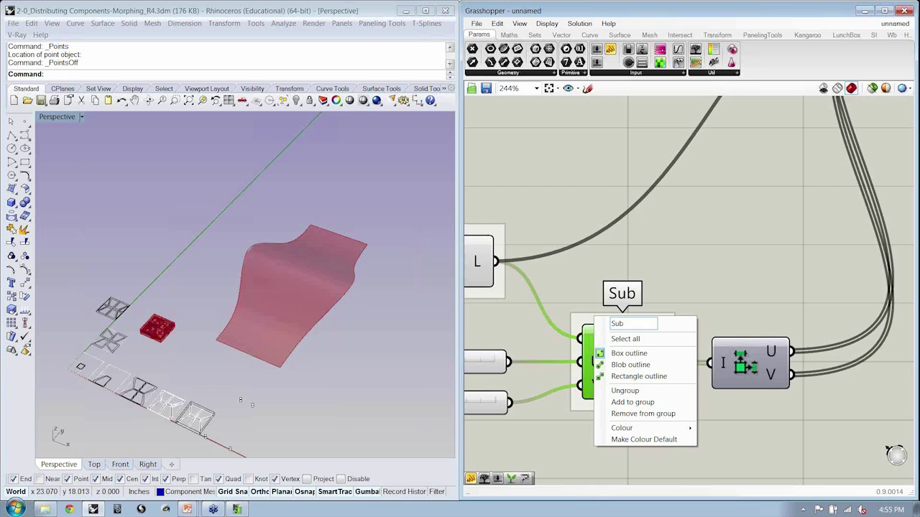
pyautogui.write('dividing')
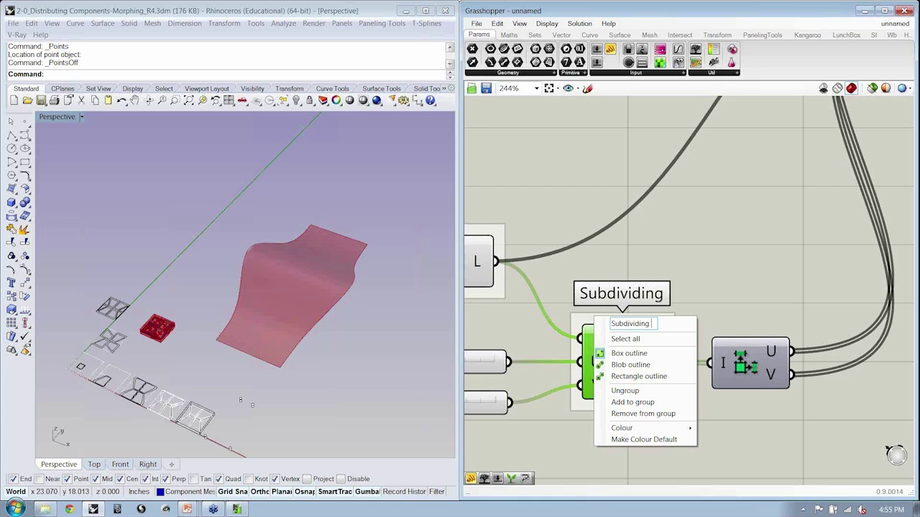
pyautogui.write(' our Surface')
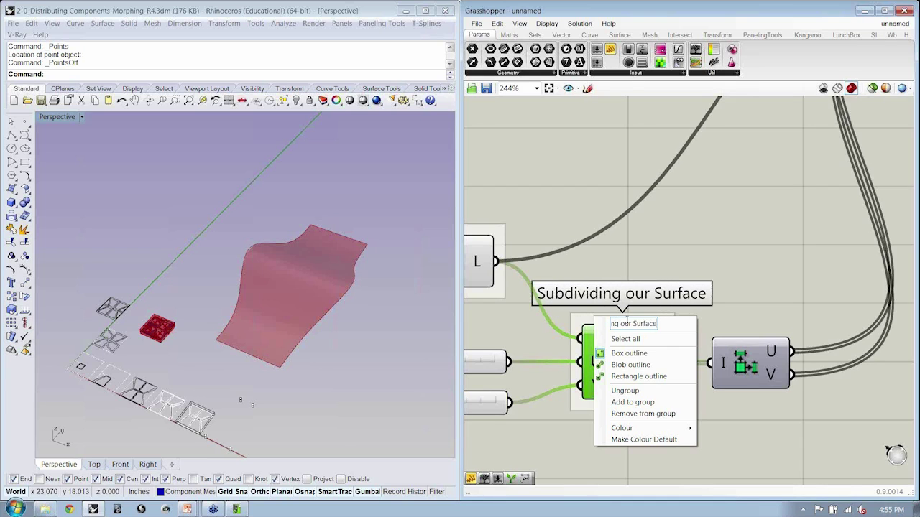
pyautogui.click(702, 259)
# - Move Domain² Components further away from the "Subdividing our Surface" group to leave a wider gap
pyautogui.scroll(-1, 703, 281)
pyautogui.moveTo(763, 431); pyautogui.dragTo(650, 303)
pyautogui.moveTo(640, 329); pyautogui.dragTo(692, 329)
pyautogui.click(812, 319)
pyautogui.moveTo(812, 319); pyautogui.dragTo(707, 341, button='right')
pyautogui.moveTo(695, 377); pyautogui.dragTo(768, 377)
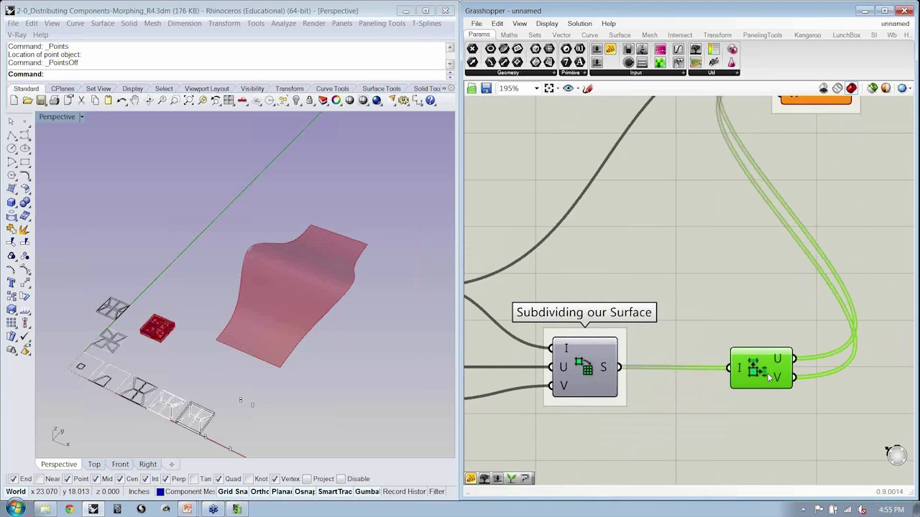
# - Group the Domain² Components component and label the group "Isolating U & V"
pyautogui.hotkey('ctrl', 'g')
pyautogui.rightClick(768, 341)
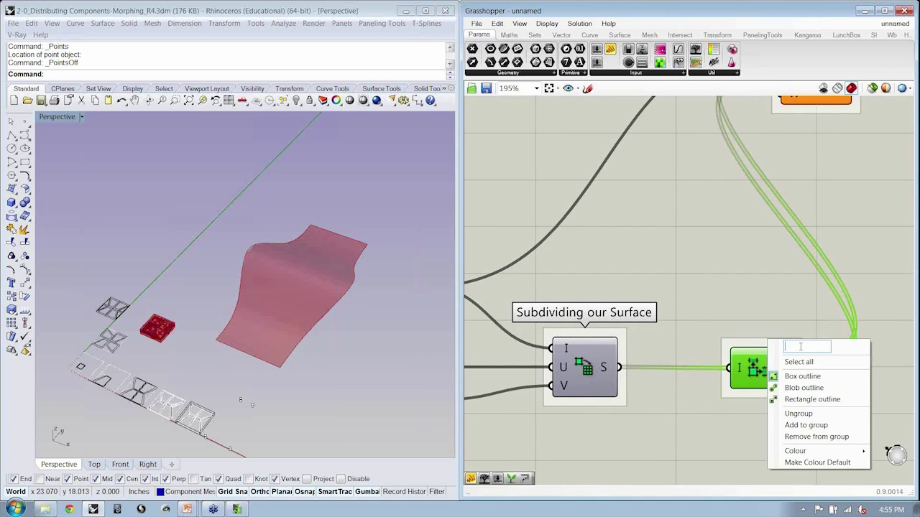
pyautogui.write('Isolating U')
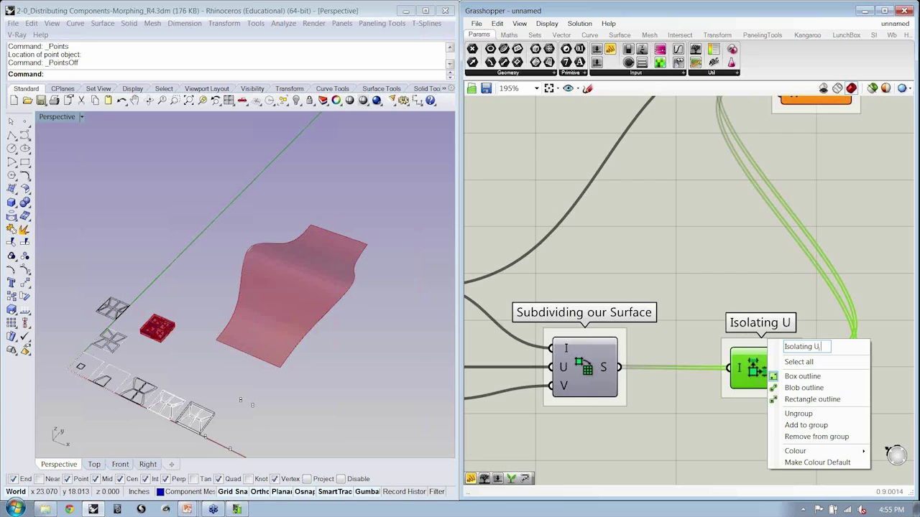
pyautogui.write(' & V')
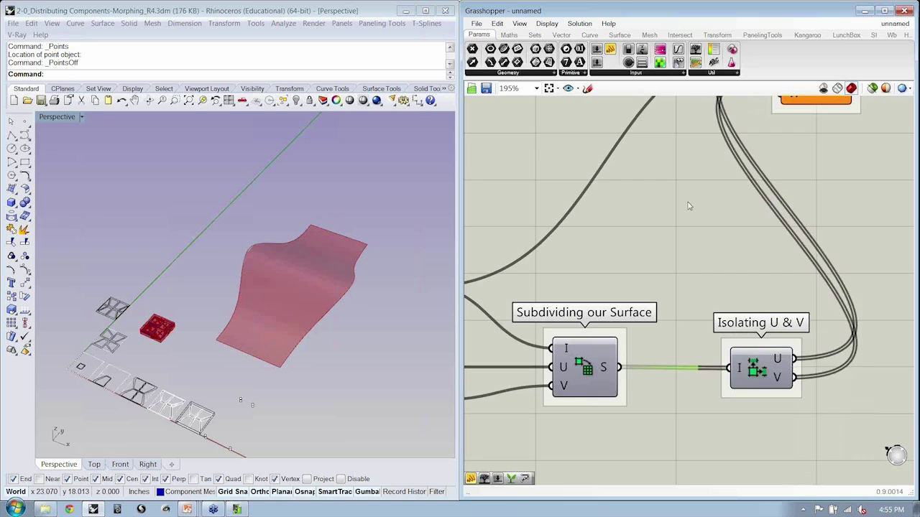
pyautogui.click(688, 207)
# - Save the definition in the 001_Distribute folder as "2-0_Distributing Components-SurfaceMorph-W"
pyautogui.scroll(-3, 687, 206)
pyautogui.hotkey('ctrl', 's')
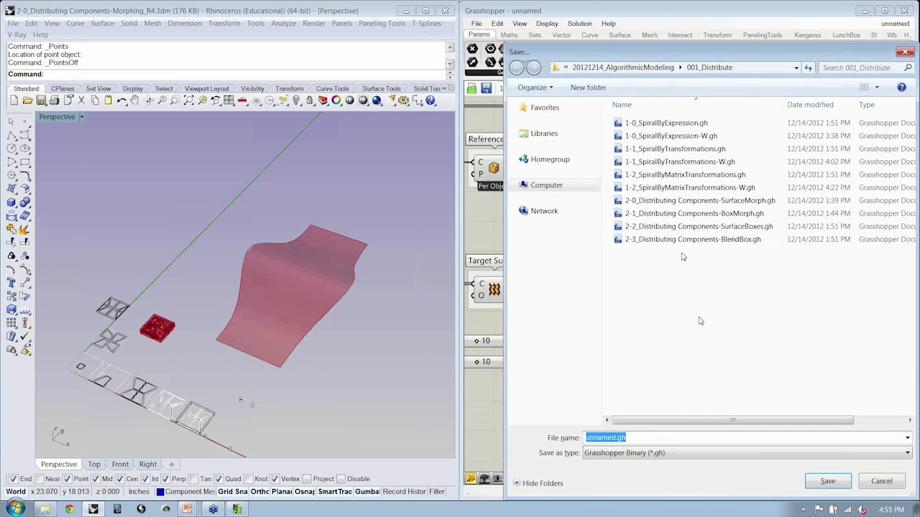
pyautogui.moveTo(754, 51); pyautogui.dragTo(647, 52)
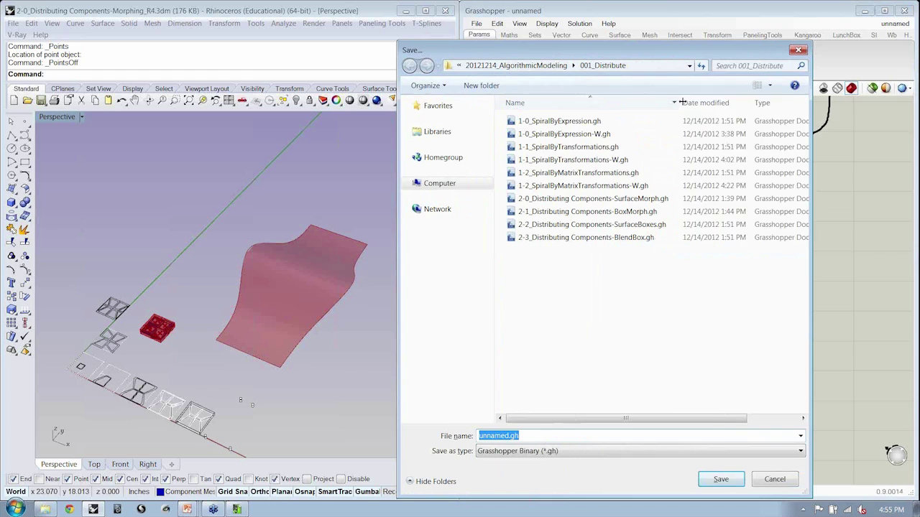
pyautogui.click(620, 199)
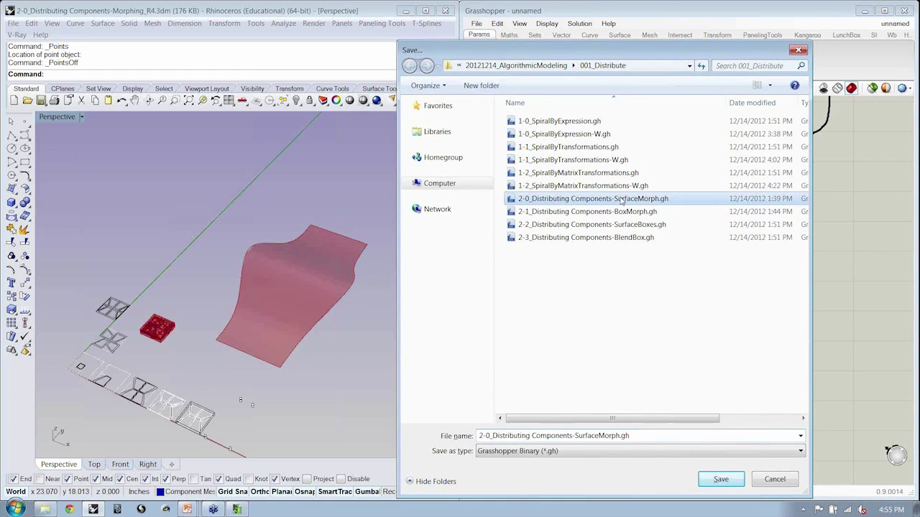
pyautogui.click(615, 435)
pyautogui.moveTo(620, 435); pyautogui.dragTo(630, 435)
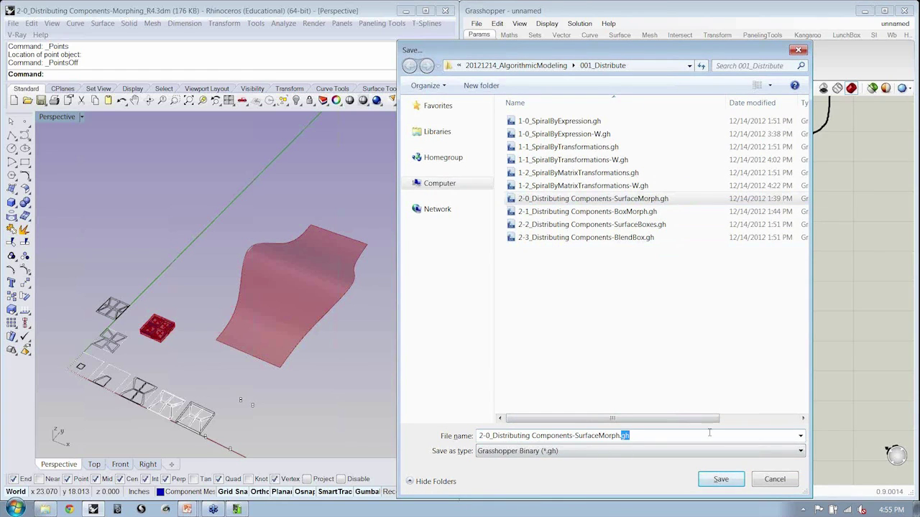
pyautogui.write('-W')
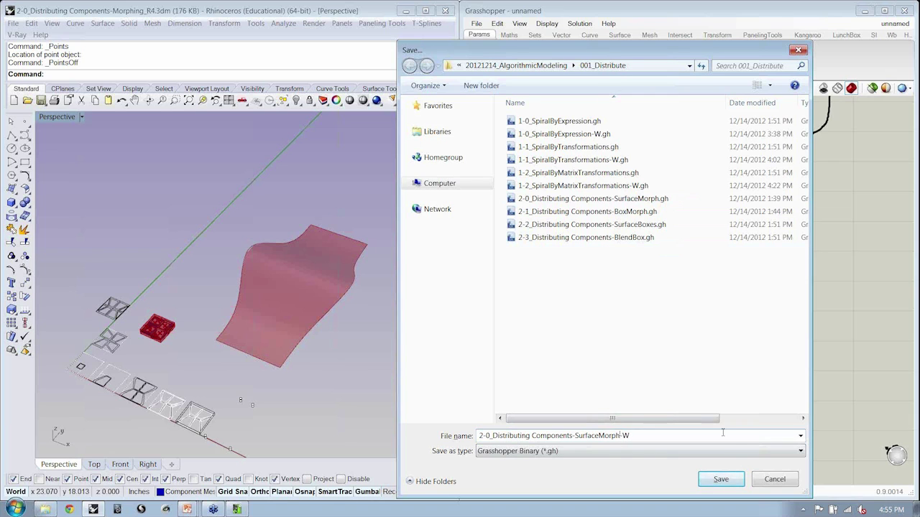
pyautogui.click(725, 479)
# - Add a number slider of 0.250 below the Morphed Components group and connect it to the W input of the morph
pyautogui.moveTo(775, 296); pyautogui.dragTo(700, 301, button='right')
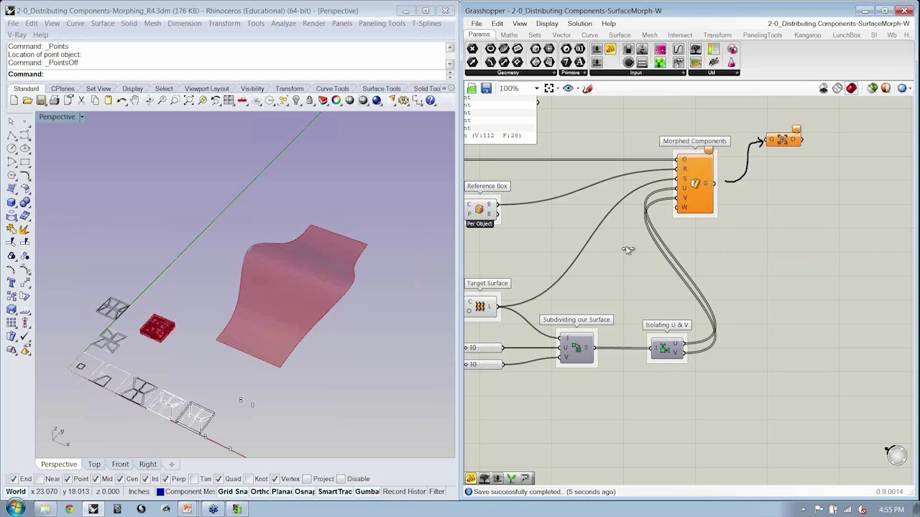
pyautogui.moveTo(681, 219); pyautogui.dragTo(684, 208)
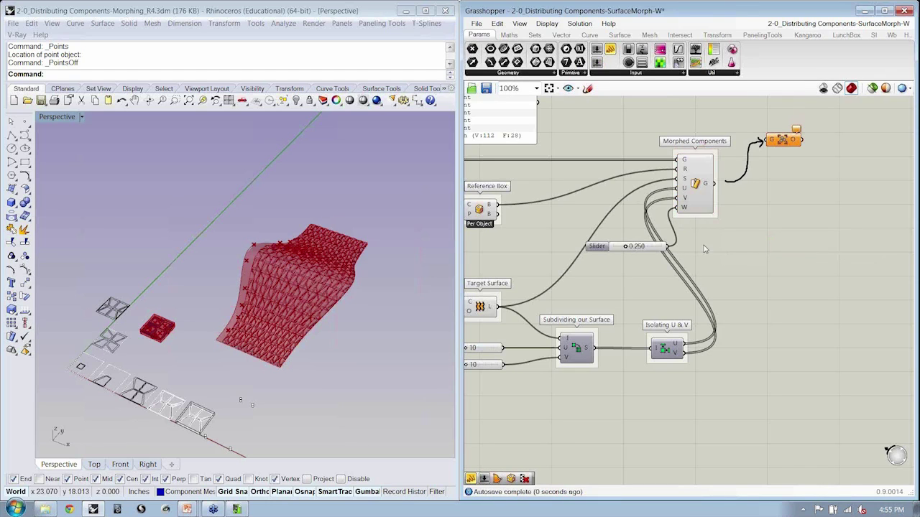
pyautogui.scroll(5, 228, 275)
pyautogui.scroll(4, 668, 273)
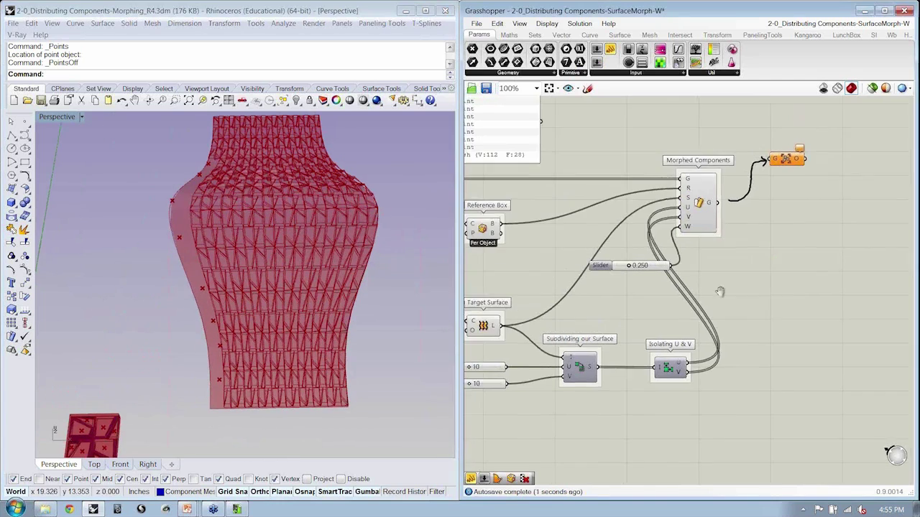
pyautogui.moveTo(668, 267); pyautogui.dragTo(747, 266)
# - Clear the stored geometry values from the Input | Component parameter
pyautogui.moveTo(304, 286); pyautogui.dragTo(311, 309, button='right')
pyautogui.scroll(-4, 311, 309)
pyautogui.moveTo(189, 336); pyautogui.dragTo(220, 329, button='right')
pyautogui.scroll(10, 216, 341)
pyautogui.scroll(-3, 503, 317)
pyautogui.moveTo(503, 317); pyautogui.dragTo(780, 377, button='right')
pyautogui.scroll(2, 581, 258)
pyautogui.rightClick(584, 263)
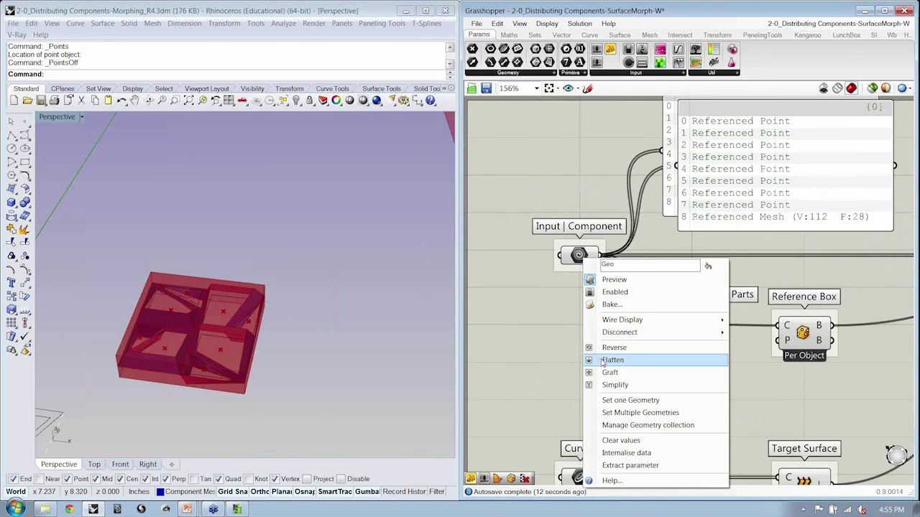
pyautogui.click(618, 440)
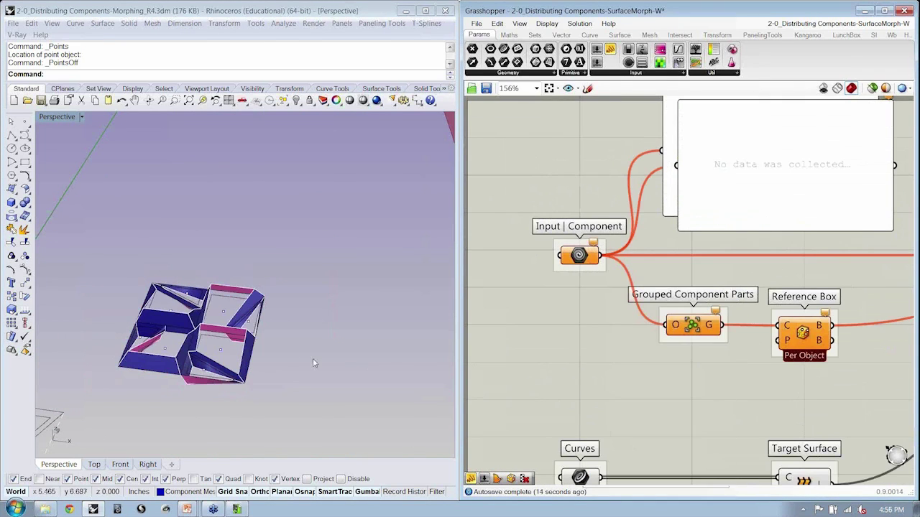
# - Select the component's mesh in the Rhino viewport and set it as the single geometry of the Input | Component parameter
pyautogui.click(243, 357)
pyautogui.rightClick(578, 258)
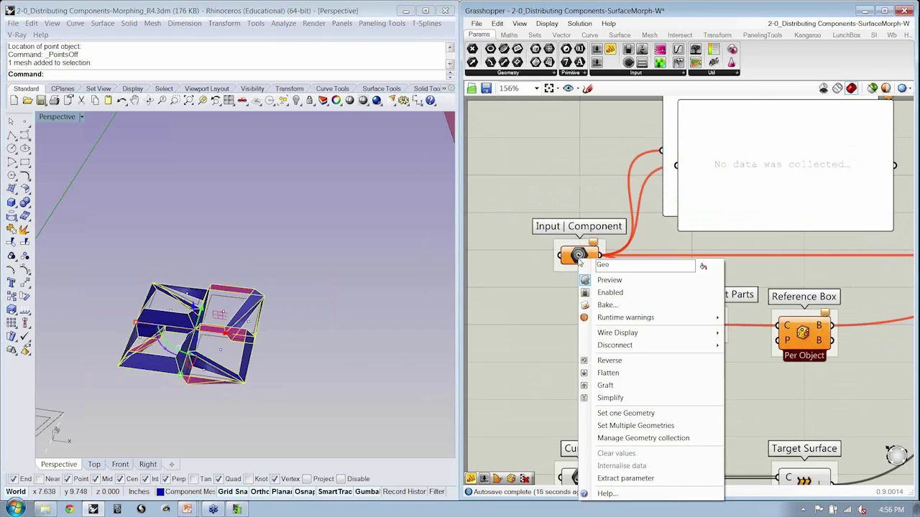
pyautogui.click(651, 414)
# - Turn off the preview of the Target Surface loft
pyautogui.keyDown('shift'); pyautogui.moveTo(330, 304); pyautogui.dragTo(181, 300, button='right'); pyautogui.keyUp('shift')
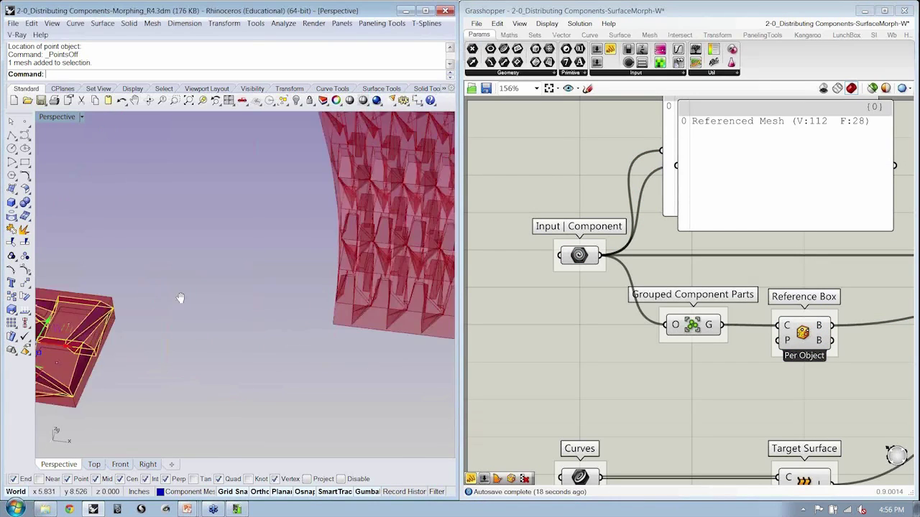
pyautogui.scroll(-9, 180, 299)
pyautogui.scroll(6, 260, 280)
pyautogui.moveTo(260, 281); pyautogui.dragTo(259, 261, button='right')
pyautogui.scroll(-3, 316, 277)
pyautogui.moveTo(703, 393); pyautogui.dragTo(696, 249, button='right')
pyautogui.click(800, 349)
pyautogui.click(694, 270)
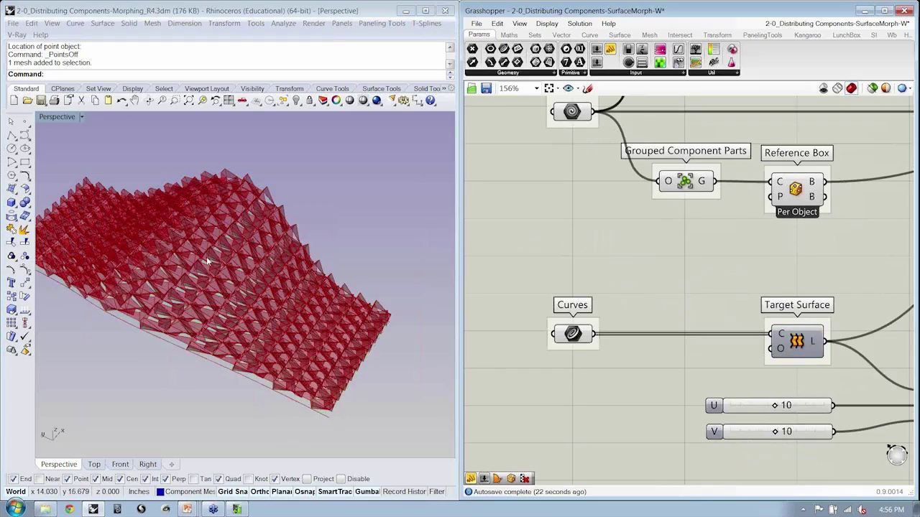
# - Set the U slider to 1 and the V slider to 11 for the target surface subdivision
pyautogui.moveTo(209, 262)
pyautogui.mouseDown(button='right')
pyautogui.moveTo(241, 277)
pyautogui.moveTo(258, 227)
pyautogui.mouseUp(button='right')
pyautogui.moveTo(257, 227)
pyautogui.mouseDown(button='right')
pyautogui.moveTo(244, 180)
pyautogui.moveTo(257, 227)
pyautogui.mouseUp(button='right')
pyautogui.scroll(-3, 650, 316)
pyautogui.moveTo(656, 328); pyautogui.dragTo(666, 259, button='right')
pyautogui.scroll(4, 714, 322)
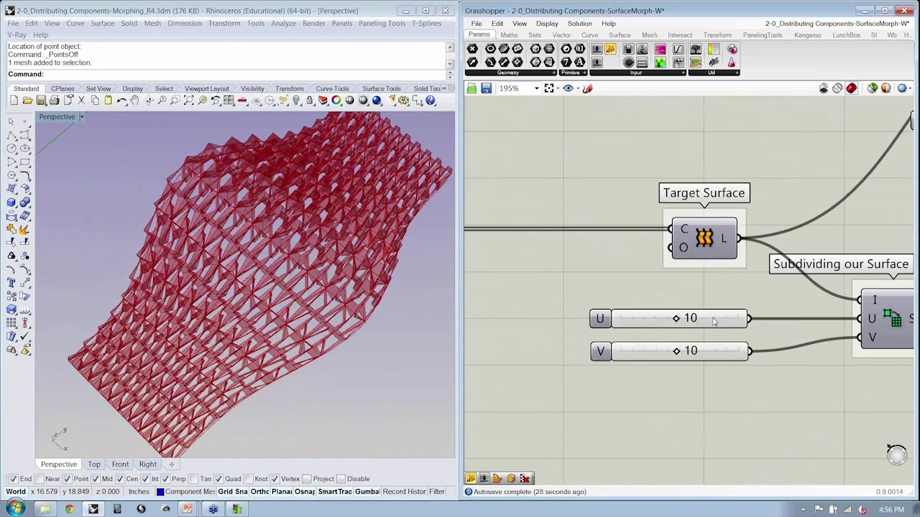
pyautogui.moveTo(673, 321); pyautogui.dragTo(618, 316)
pyautogui.moveTo(677, 352)
pyautogui.mouseDown()
pyautogui.moveTo(615, 353)
pyautogui.moveTo(683, 351)
pyautogui.mouseUp()
pyautogui.moveTo(624, 321); pyautogui.dragTo(626, 321)
pyautogui.moveTo(308, 293); pyautogui.dragTo(281, 268, button='right')
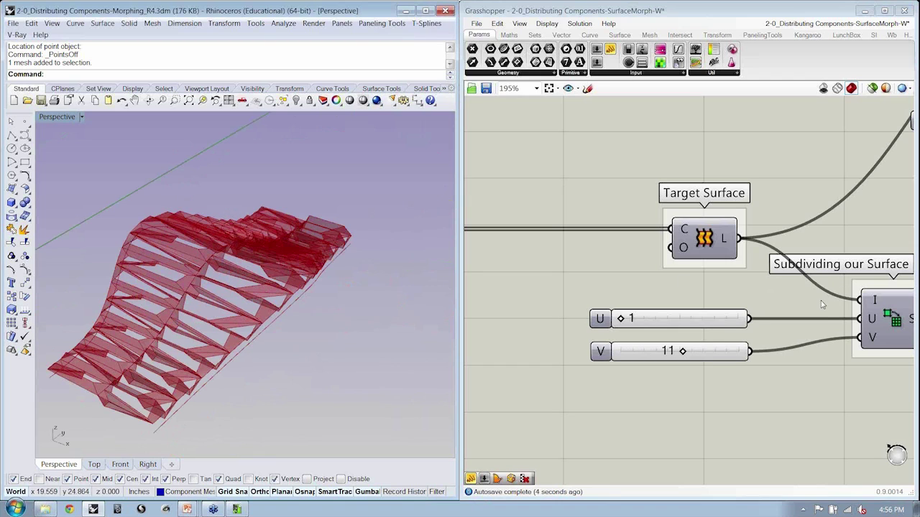
# - Feed the morph's G output into an Ungroup component lined up beside Morphed Components, and remove the arrow scribble between them
pyautogui.scroll(-5, 822, 304)
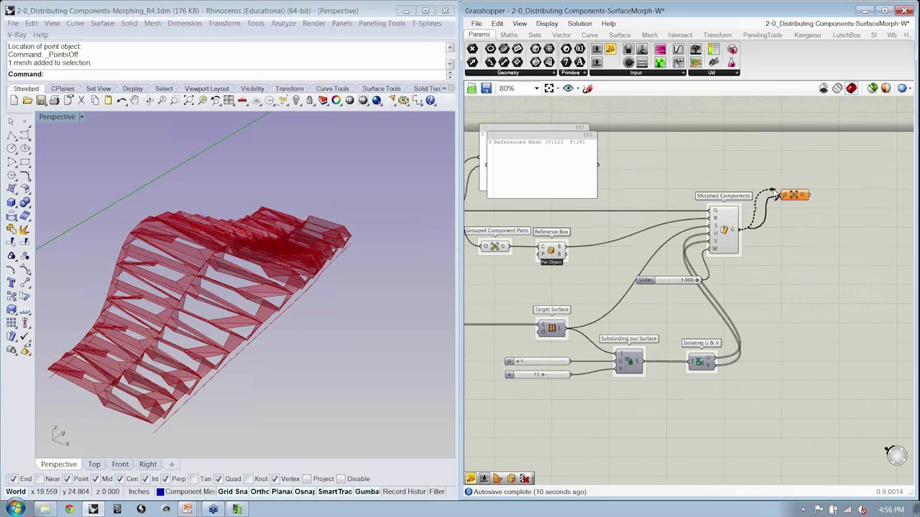
pyautogui.moveTo(784, 194); pyautogui.dragTo(801, 208)
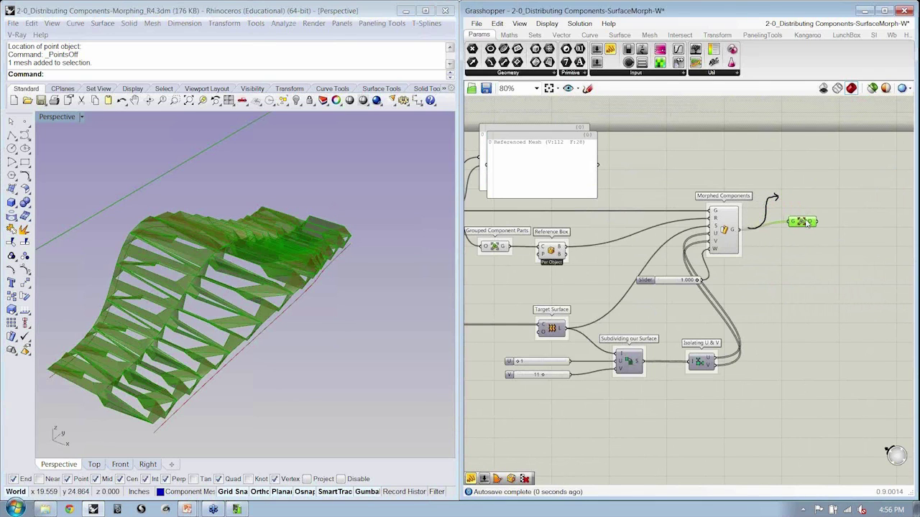
pyautogui.click(736, 241)
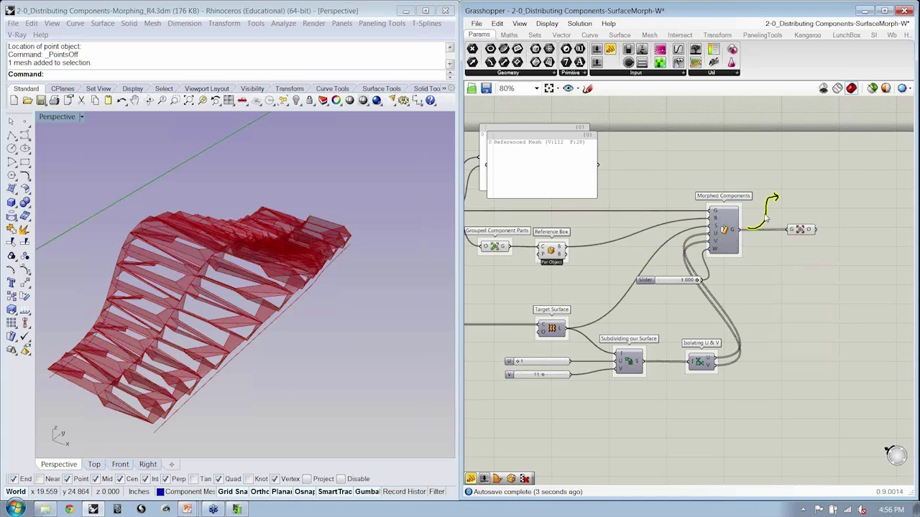
pyautogui.moveTo(752, 258); pyautogui.dragTo(785, 261, button='right')
pyautogui.click(831, 235)
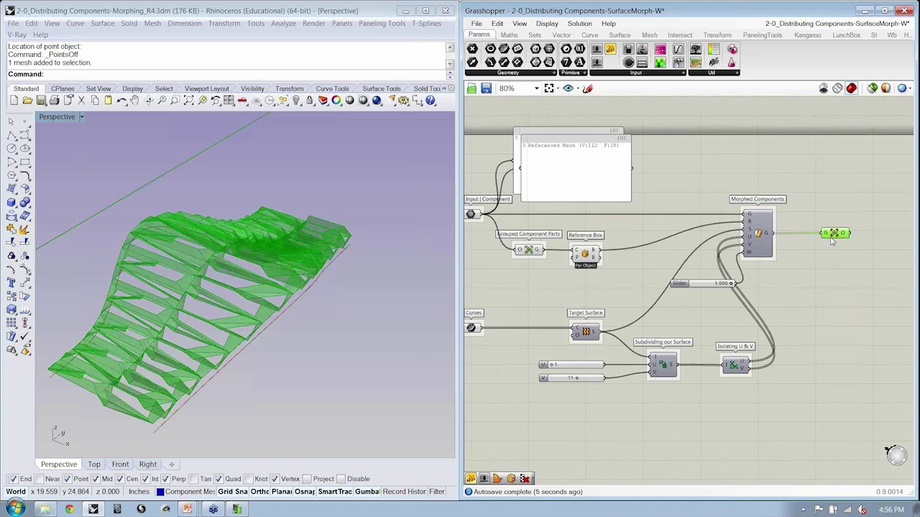
pyautogui.click(829, 241)
# - Show the control points of the two target surface curves and move the six points at the narrow end about 1.375 in
pyautogui.moveTo(285, 306); pyautogui.dragTo(300, 309, button='right')
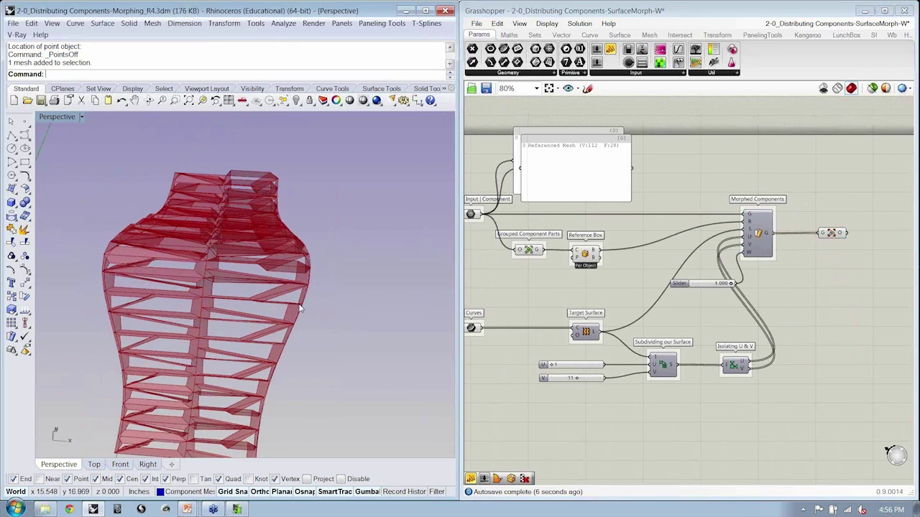
pyautogui.moveTo(103, 237); pyautogui.dragTo(103, 237)
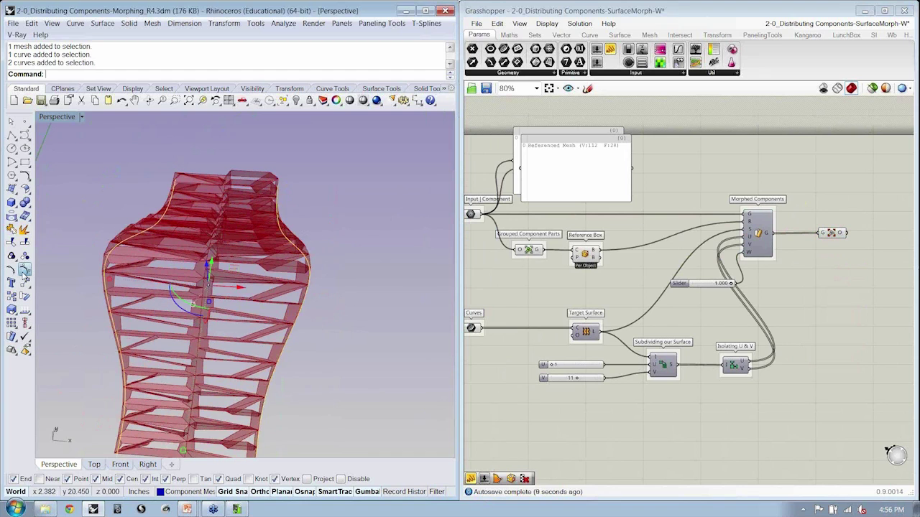
pyautogui.click(24, 269)
pyautogui.moveTo(171, 286); pyautogui.dragTo(137, 325, button='right')
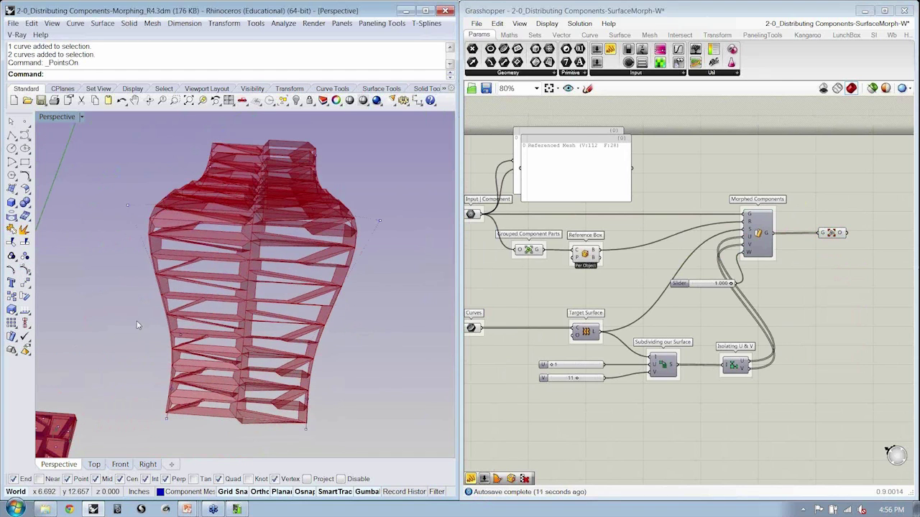
pyautogui.moveTo(310, 449); pyautogui.dragTo(310, 449)
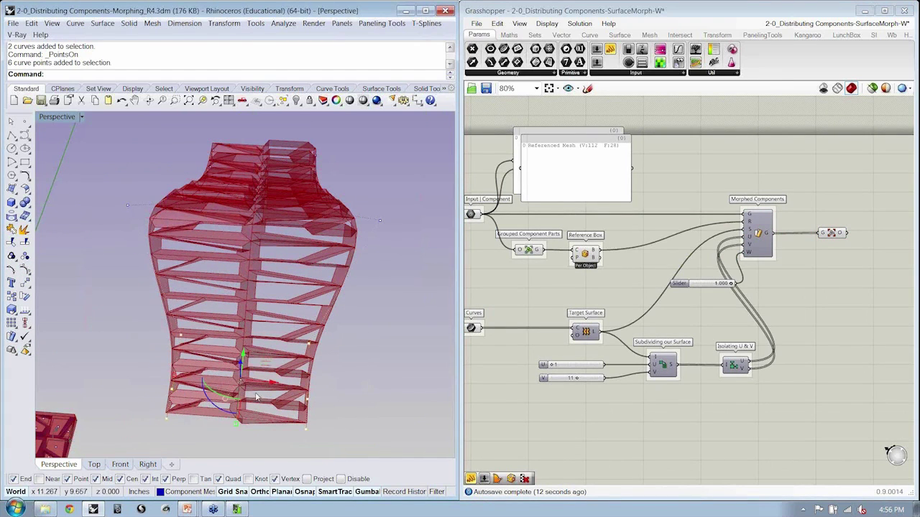
pyautogui.moveTo(208, 386); pyautogui.dragTo(188, 375, button='right')
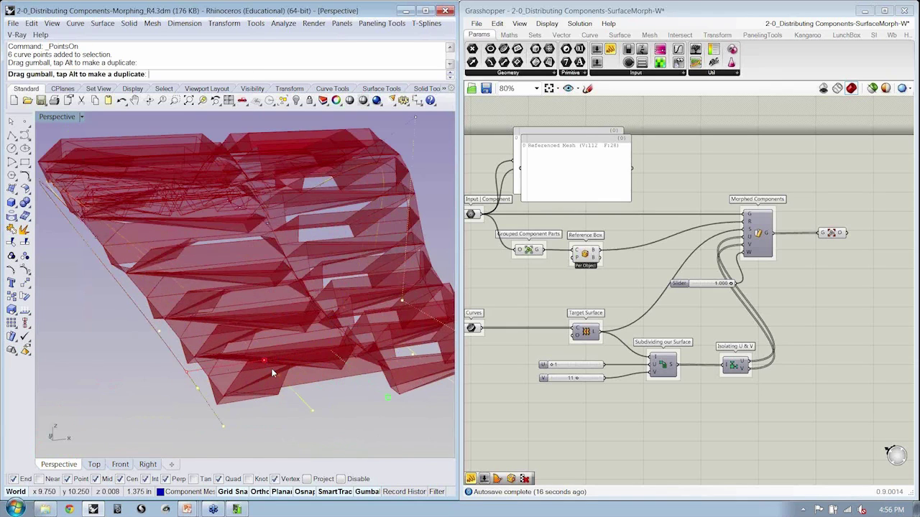
pyautogui.moveTo(272, 373)
pyautogui.mouseDown(button='right')
pyautogui.moveTo(287, 377)
pyautogui.moveTo(241, 373)
pyautogui.moveTo(278, 324)
pyautogui.moveTo(269, 329)
pyautogui.mouseUp(button='right')
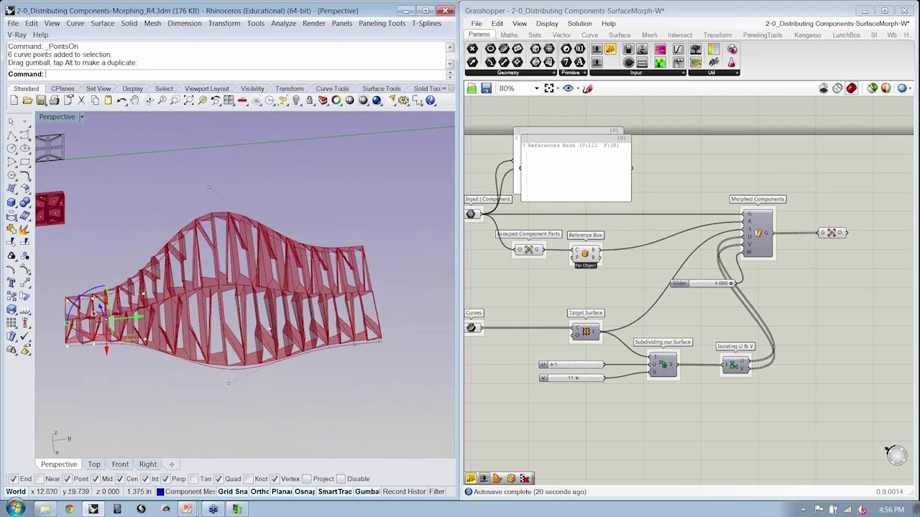
# - Try shifting the pair of control points at the curves' widest bulge about 2.25 in along the Y axis
pyautogui.moveTo(242, 400); pyautogui.dragTo(243, 401)
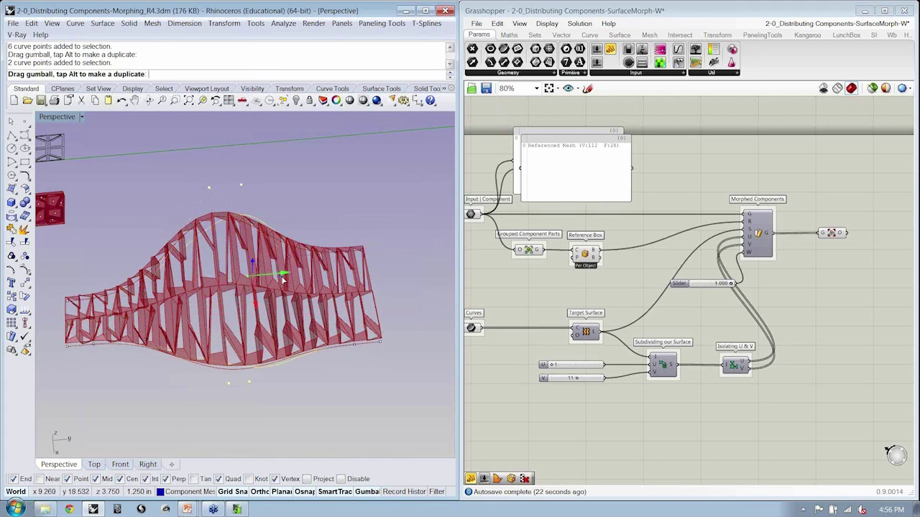
pyautogui.click(284, 280)
pyautogui.moveTo(284, 280); pyautogui.dragTo(292, 161, button='right')
# - Try moving the two control points at the curves' far end about 16.25 in along Y, and undo the last two point moves
pyautogui.moveTo(346, 273); pyautogui.dragTo(346, 273)
pyautogui.scroll(-2, 345, 273)
pyautogui.keyDown('shift'); pyautogui.moveTo(346, 273); pyautogui.dragTo(207, 297, button='right'); pyautogui.keyUp('shift')
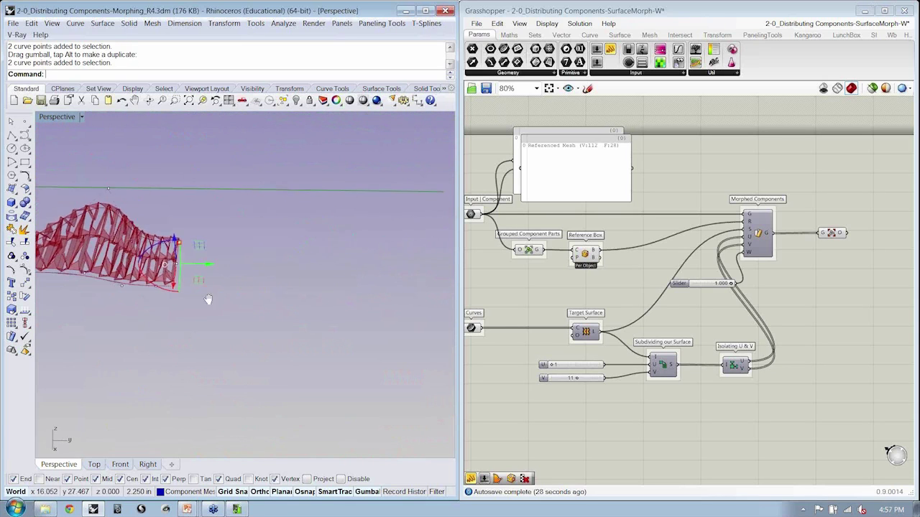
pyautogui.moveTo(400, 264); pyautogui.dragTo(401, 265)
pyautogui.moveTo(337, 313); pyautogui.dragTo(325, 352, button='right')
pyautogui.hotkey('ctrl', 'z')
pyautogui.hotkey('ctrl', 'z')
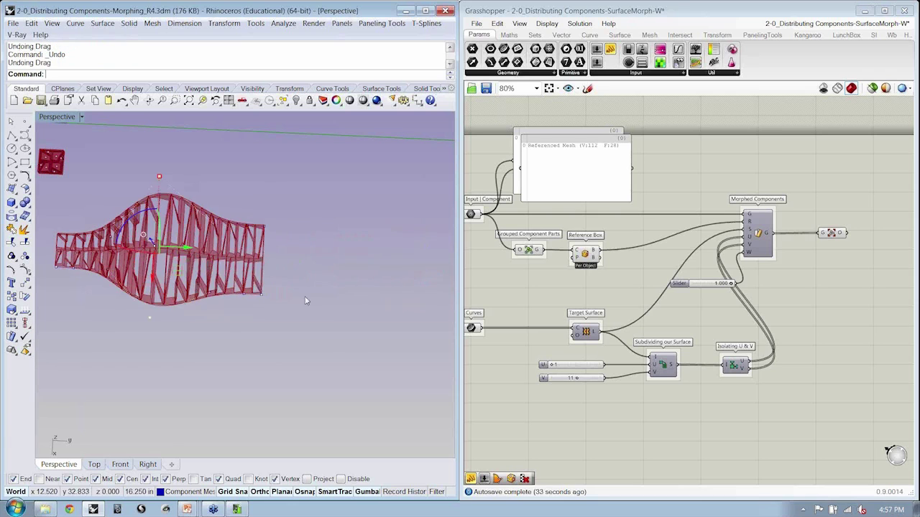
# - Select the six control points at the curves' far end and move them about 5.25 in along the Y axis
pyautogui.moveTo(224, 304); pyautogui.dragTo(264, 232, button='right')
pyautogui.scroll(2, 193, 307)
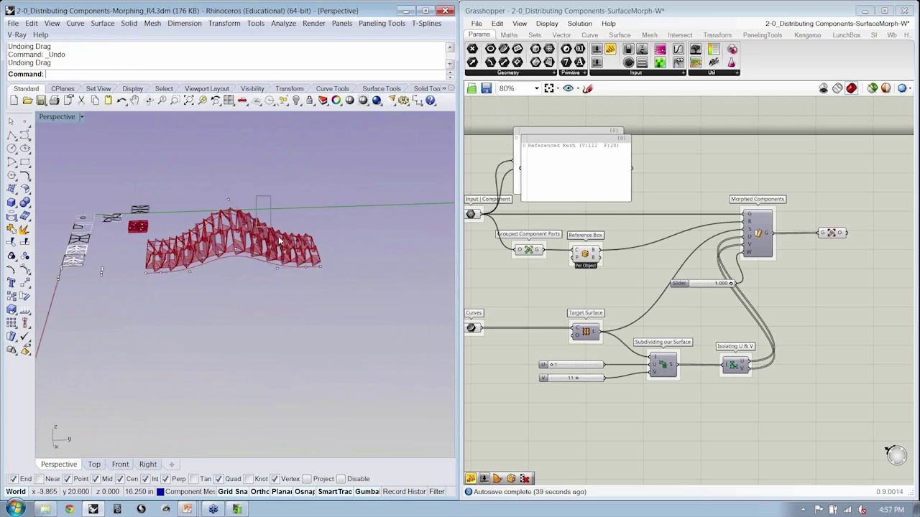
pyautogui.moveTo(279, 241); pyautogui.dragTo(335, 290)
pyautogui.moveTo(335, 291); pyautogui.dragTo(314, 315, button='right')
pyautogui.moveTo(370, 296); pyautogui.dragTo(371, 296)
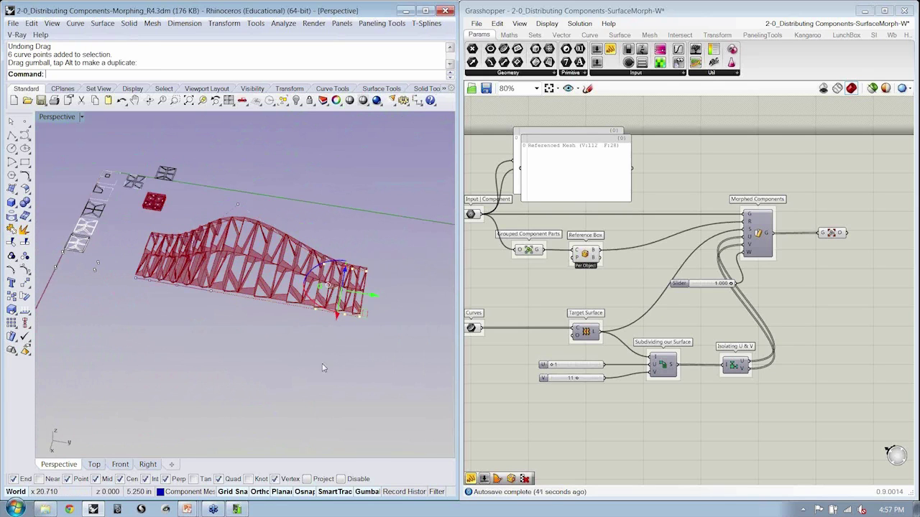